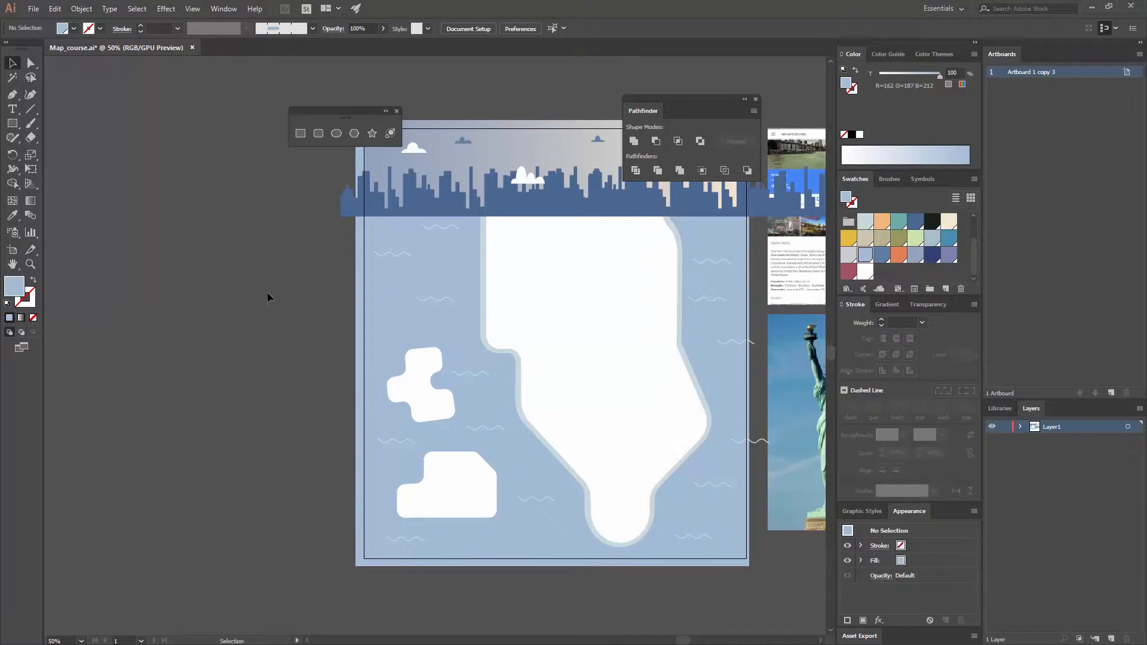
# - Draw a light blue rectangle about 291 × 78 px in the empty area beside the map artboard
pyautogui.press('space')
pyautogui.moveTo(268, 299); pyautogui.dragTo(433, 317)
pyautogui.hotkey('ctrl', '=')
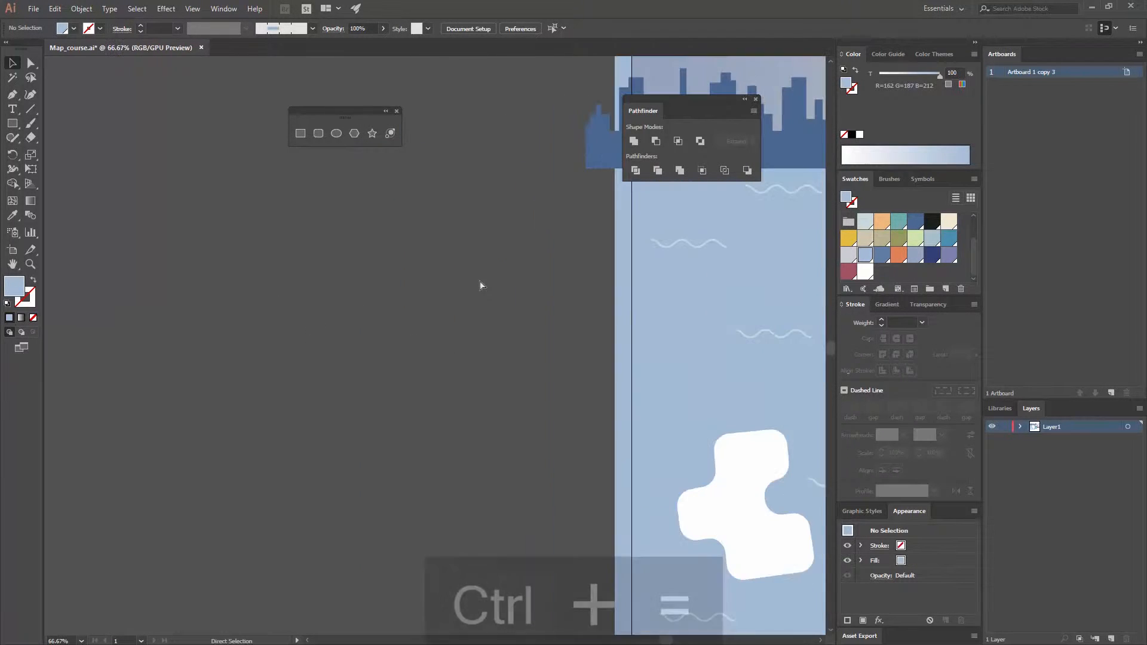
pyautogui.hotkey('ctrl', '=')
pyautogui.click(296, 137)
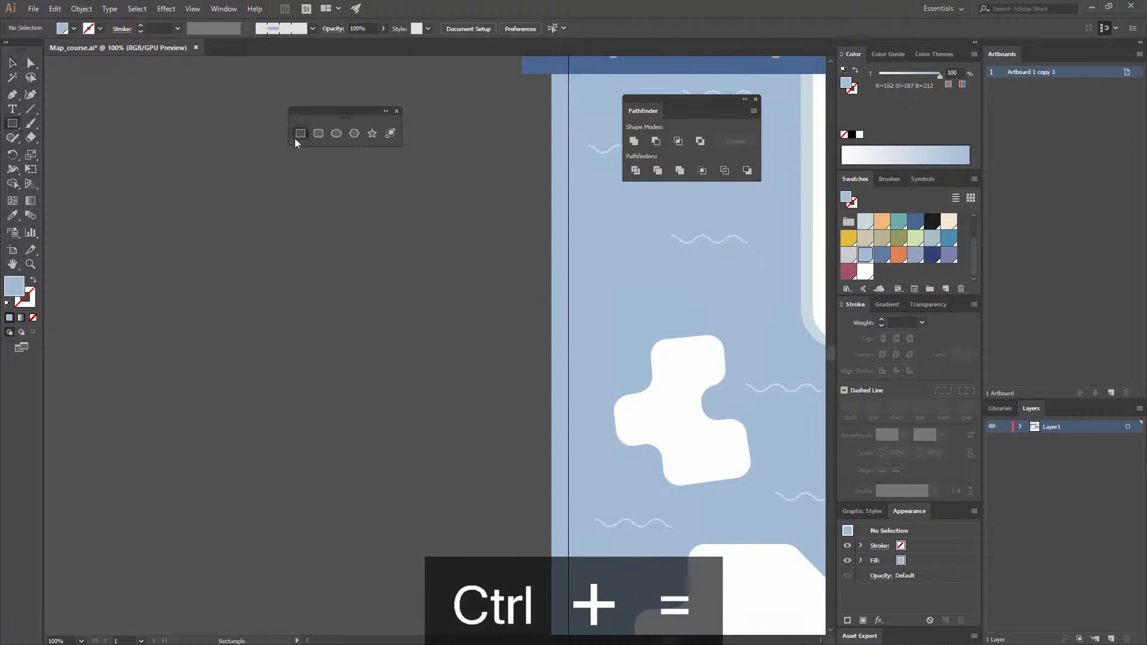
pyautogui.moveTo(309, 244); pyautogui.dragTo(484, 290)
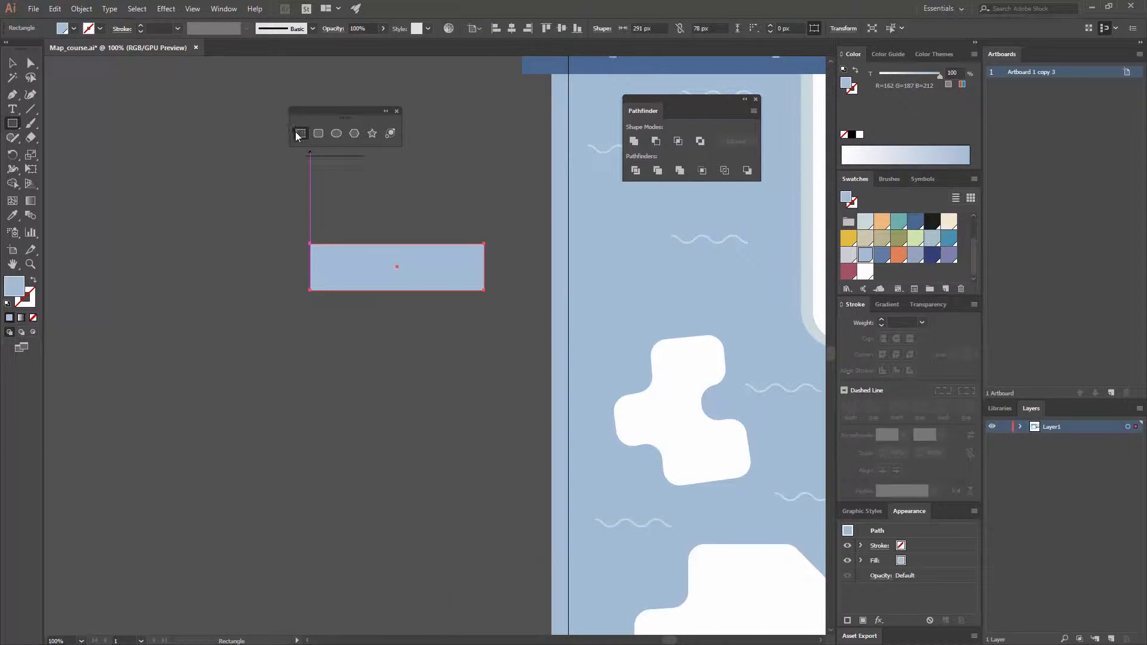
# - Set the rectangle's width to 140 px and its height to 50 px
pyautogui.click(647, 28)
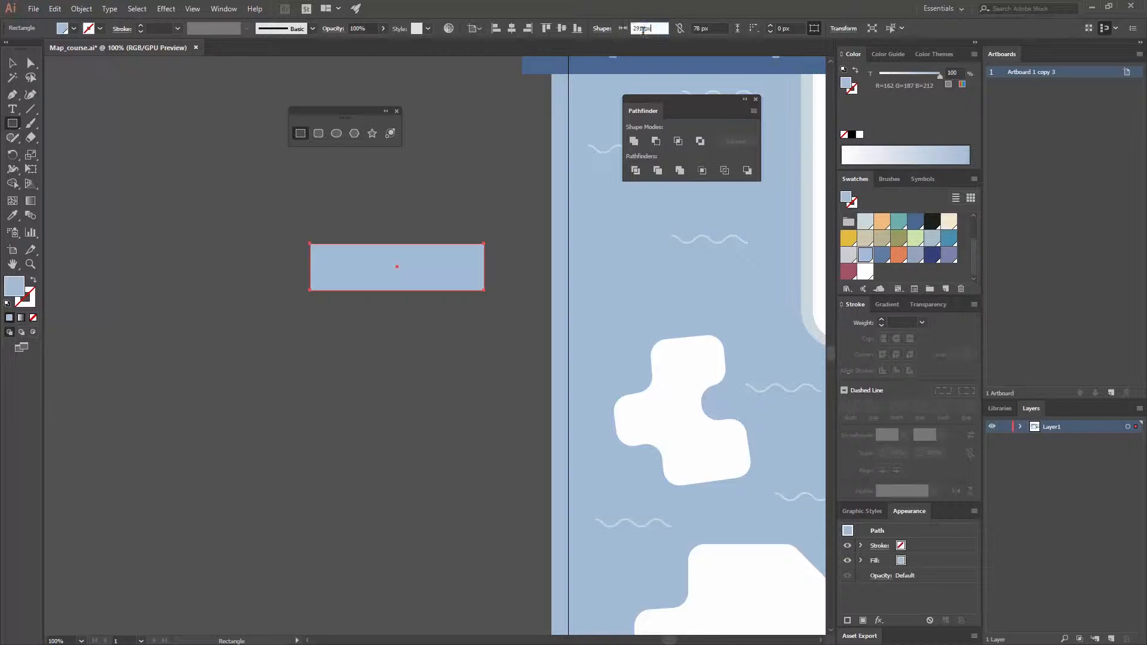
pyautogui.write('140')
pyautogui.press('Tab')
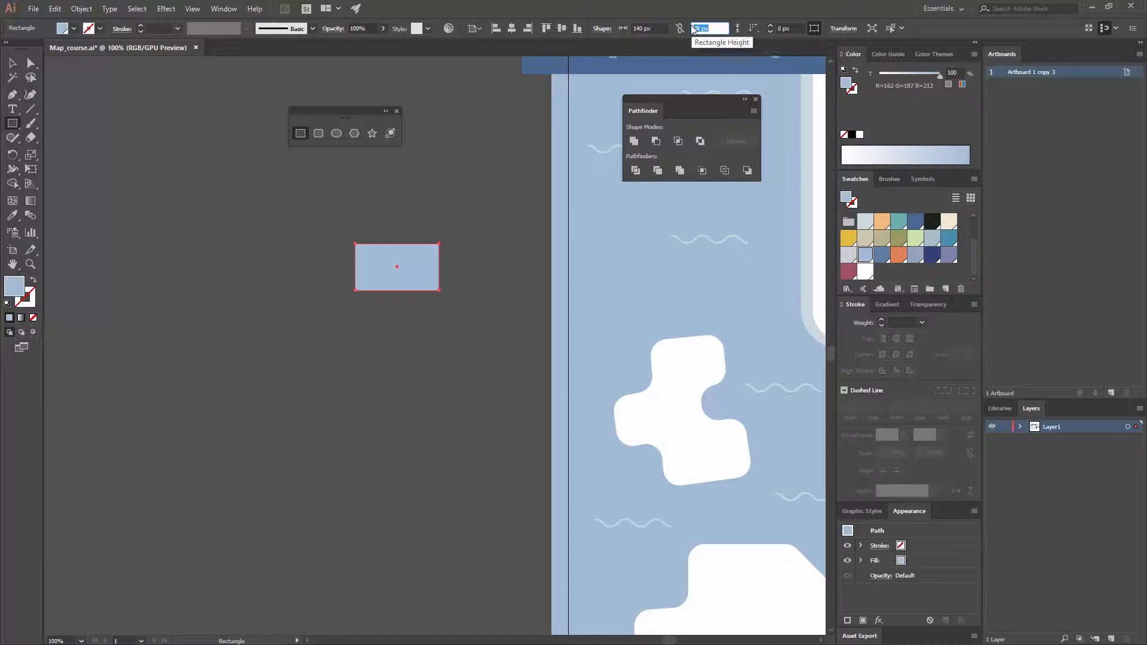
pyautogui.write('20')
pyautogui.press('Return')
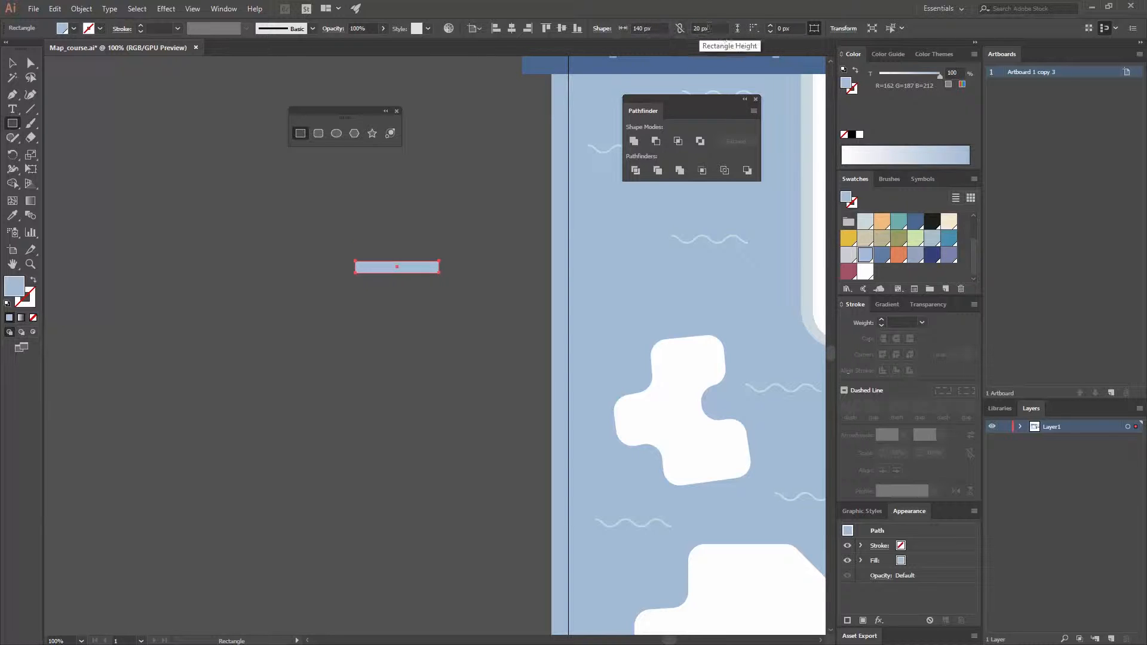
pyautogui.click(709, 28)
pyautogui.write('50')
pyautogui.click(646, 28)
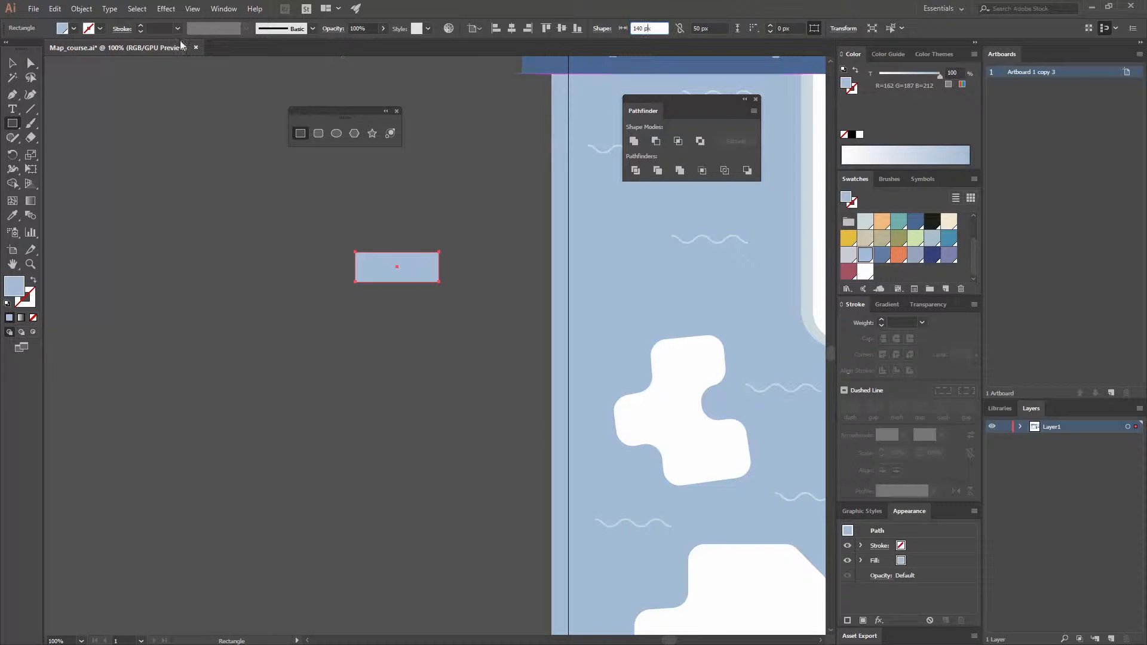
# - Draw a straight horizontal line with the Pen tool through the rectangle's middle, from one side edge to the other
pyautogui.click(11, 62)
pyautogui.click(288, 197)
pyautogui.hotkey('ctrl', '=')
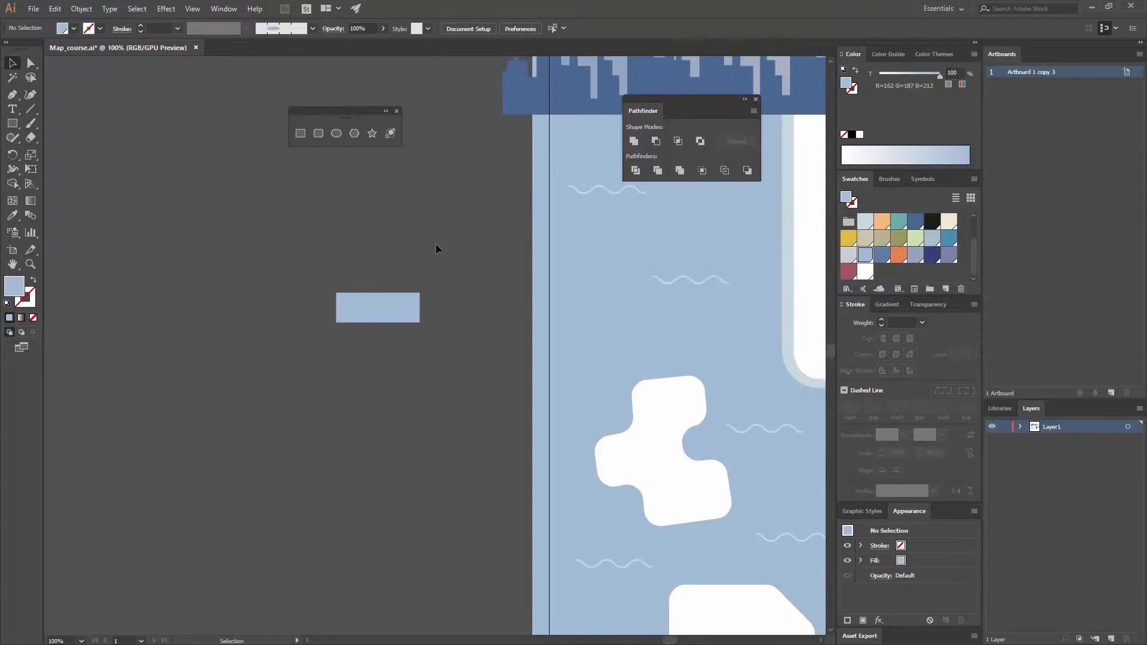
pyautogui.hotkey('ctrl', '=')
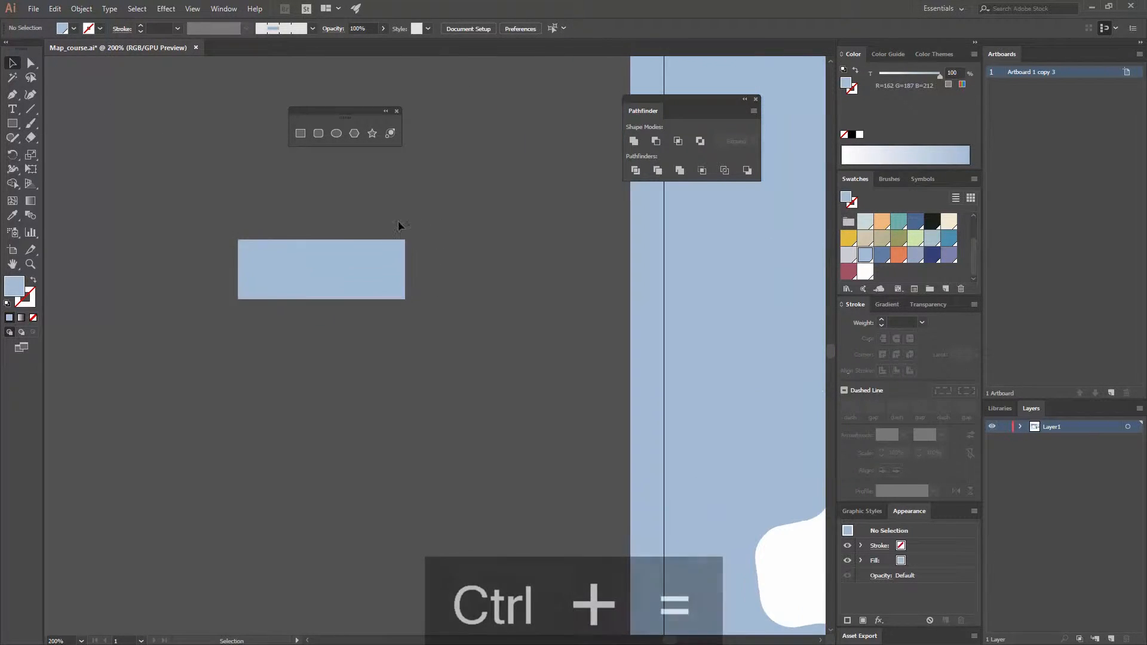
pyautogui.click(15, 96)
pyautogui.click(238, 270)
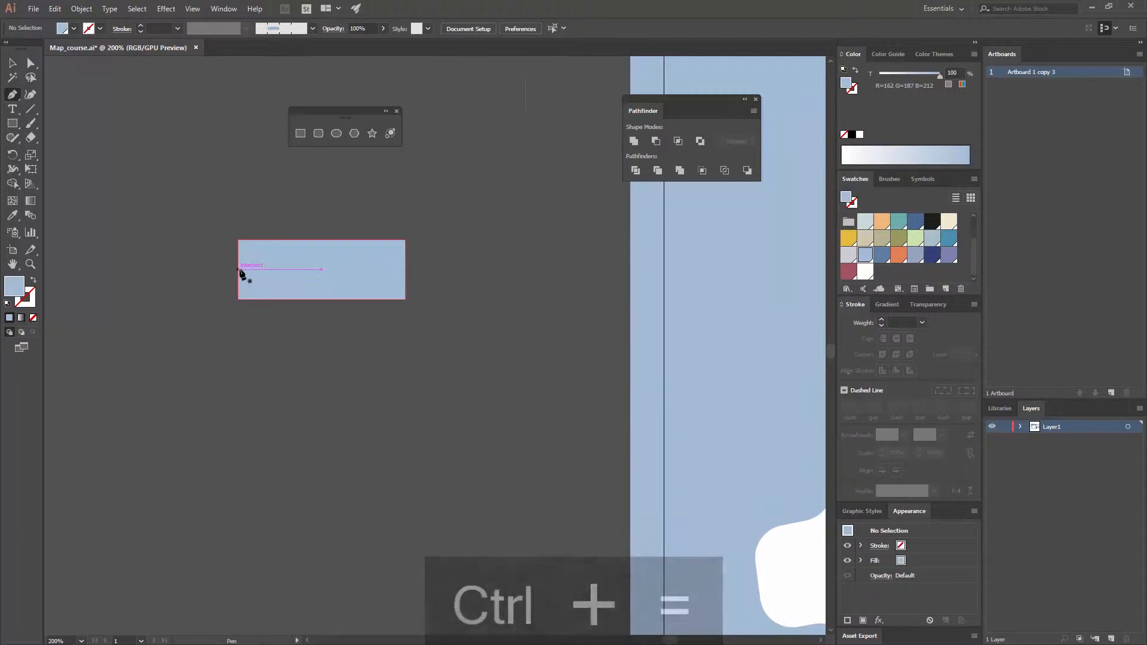
pyautogui.click(406, 270)
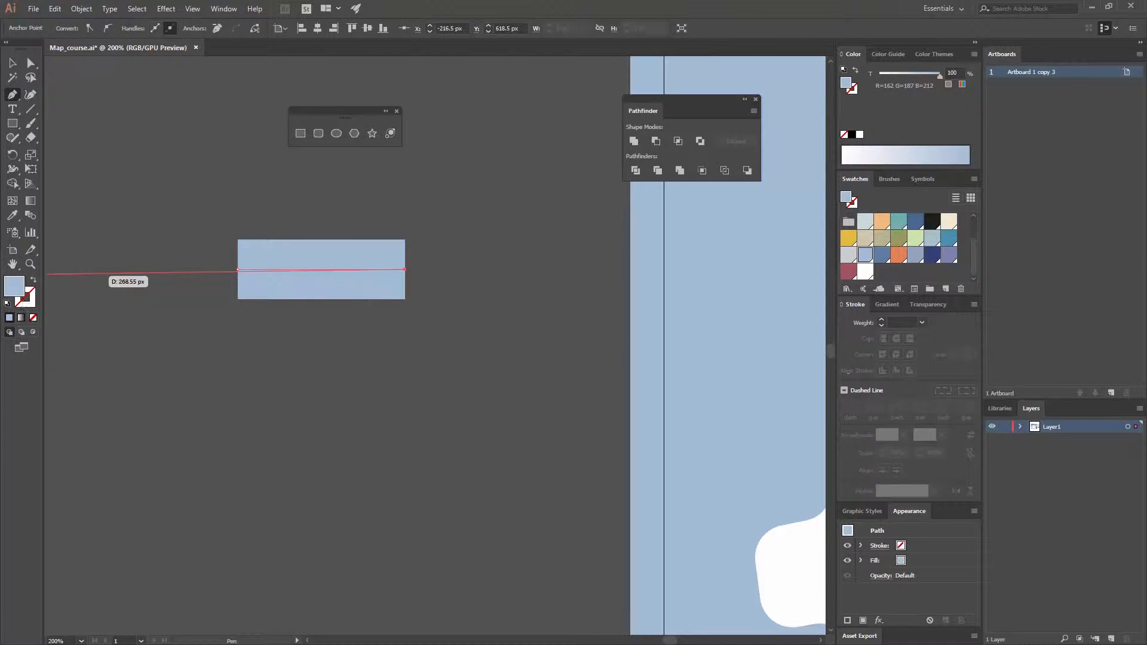
# - Remove the line's fill and give its stroke the darker blue swatch, R=96 G=125 B=160
pyautogui.click(33, 280)
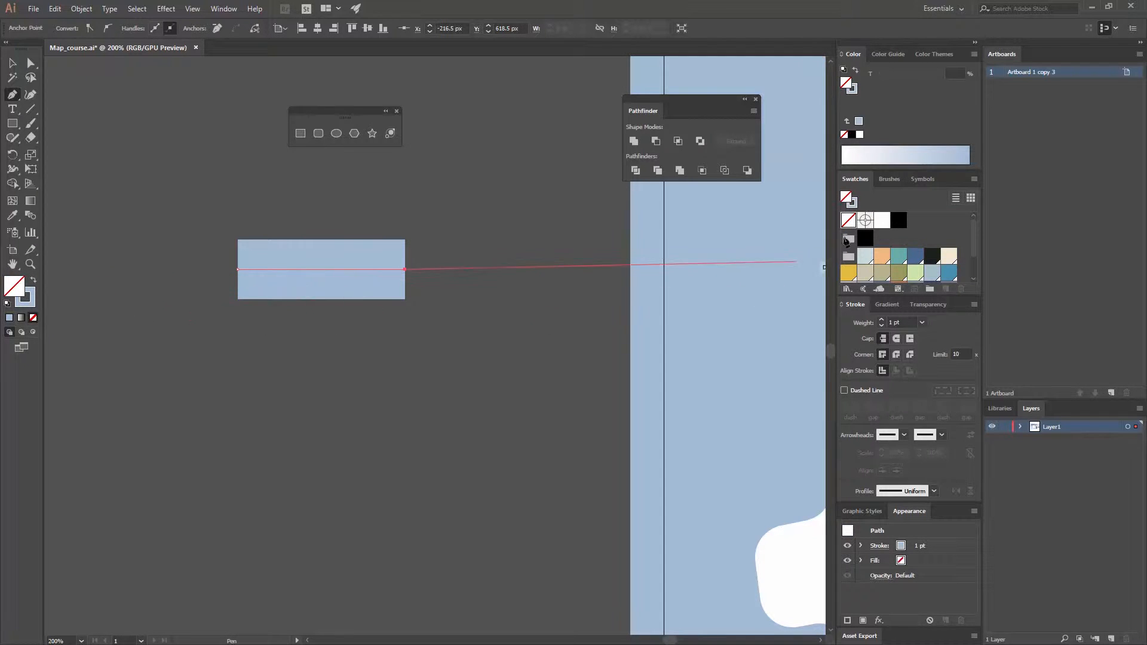
pyautogui.scroll(-2, 975, 232)
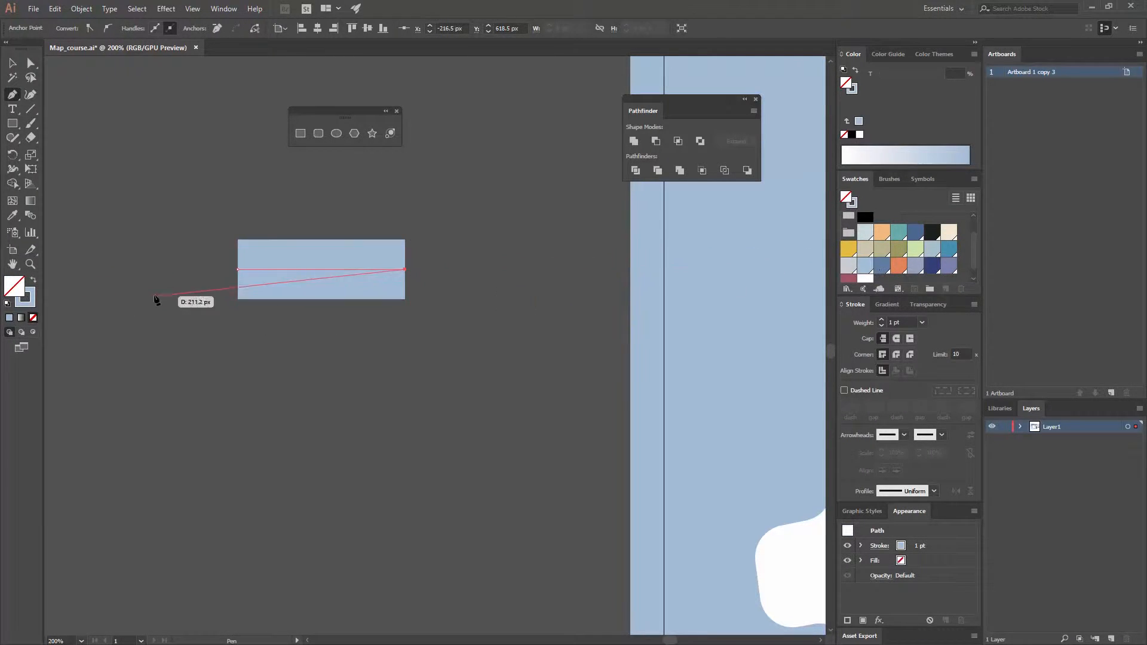
pyautogui.click(882, 265)
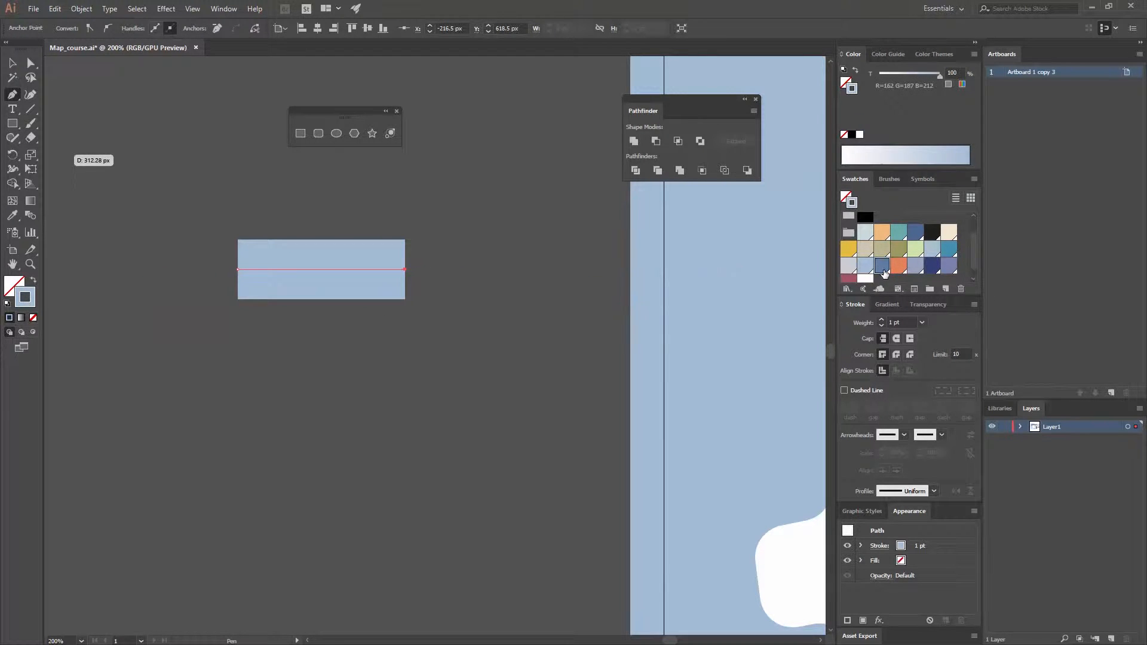
pyautogui.press('v')
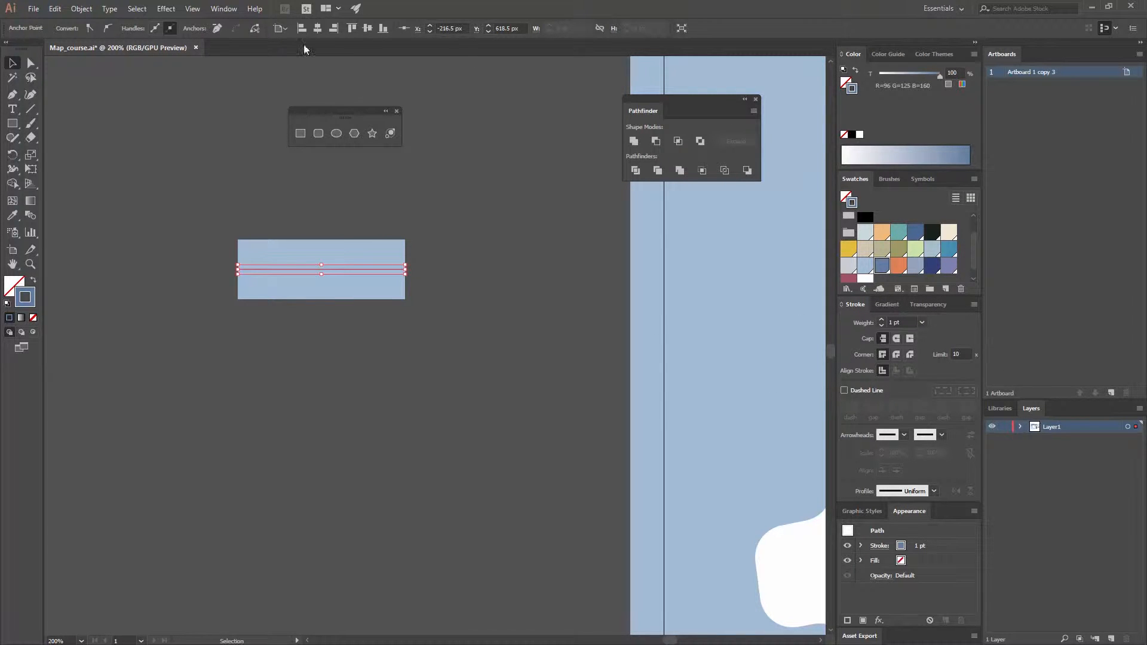
# - Set the centre line's stroke weight to 2 pt
pyautogui.click(225, 9)
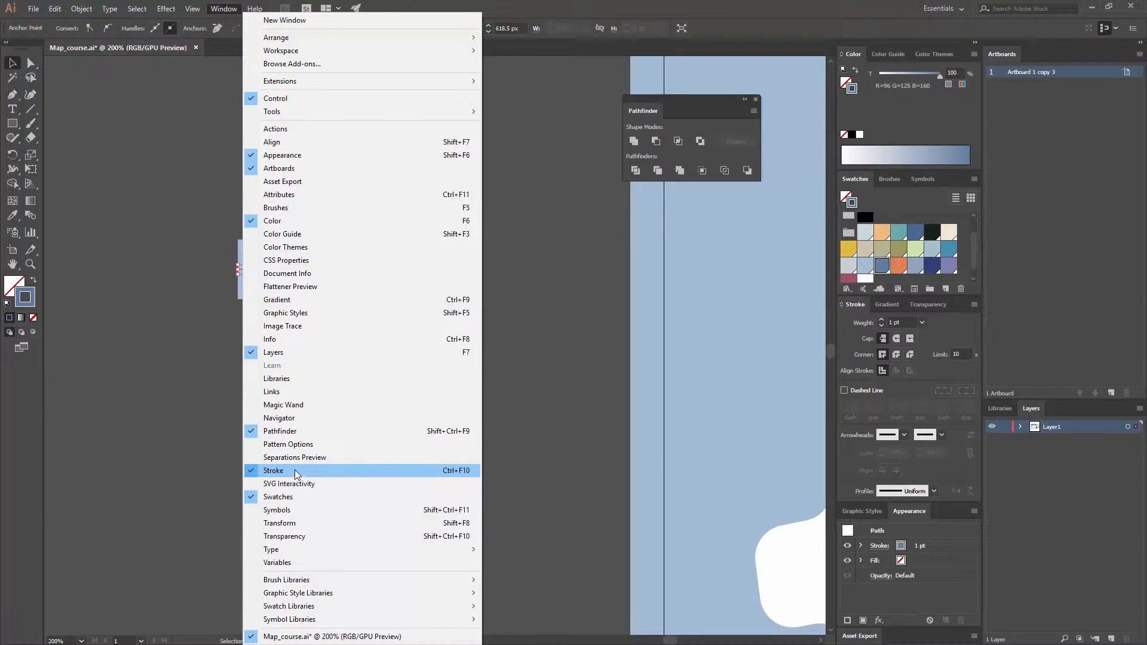
pyautogui.click(759, 3)
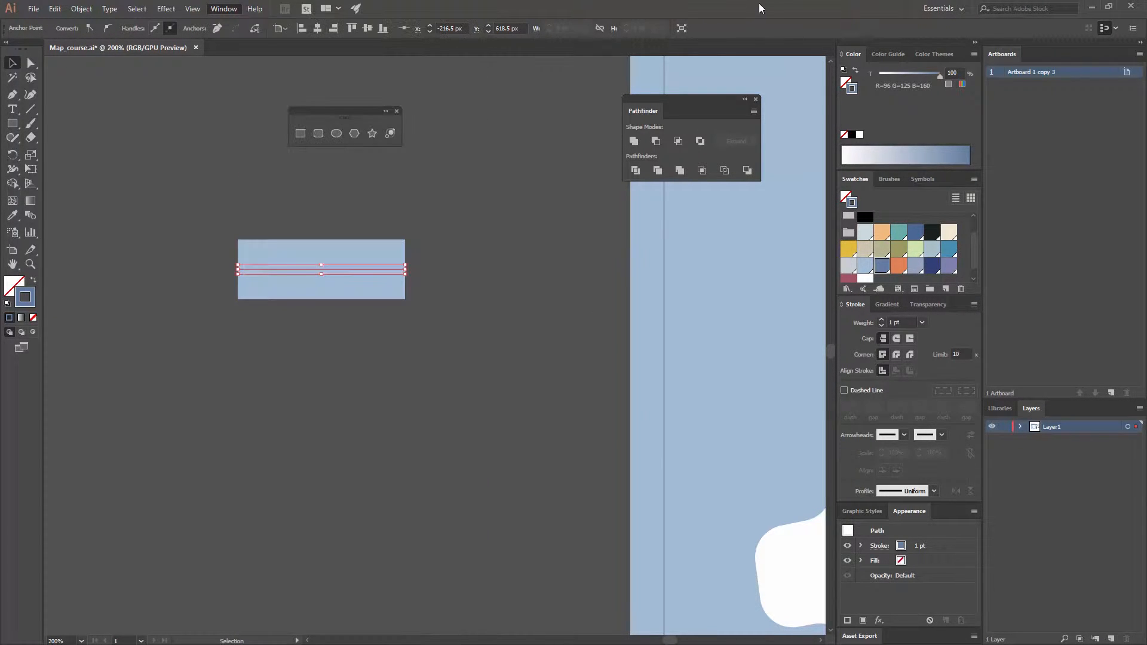
pyautogui.click(922, 323)
pyautogui.click(938, 385)
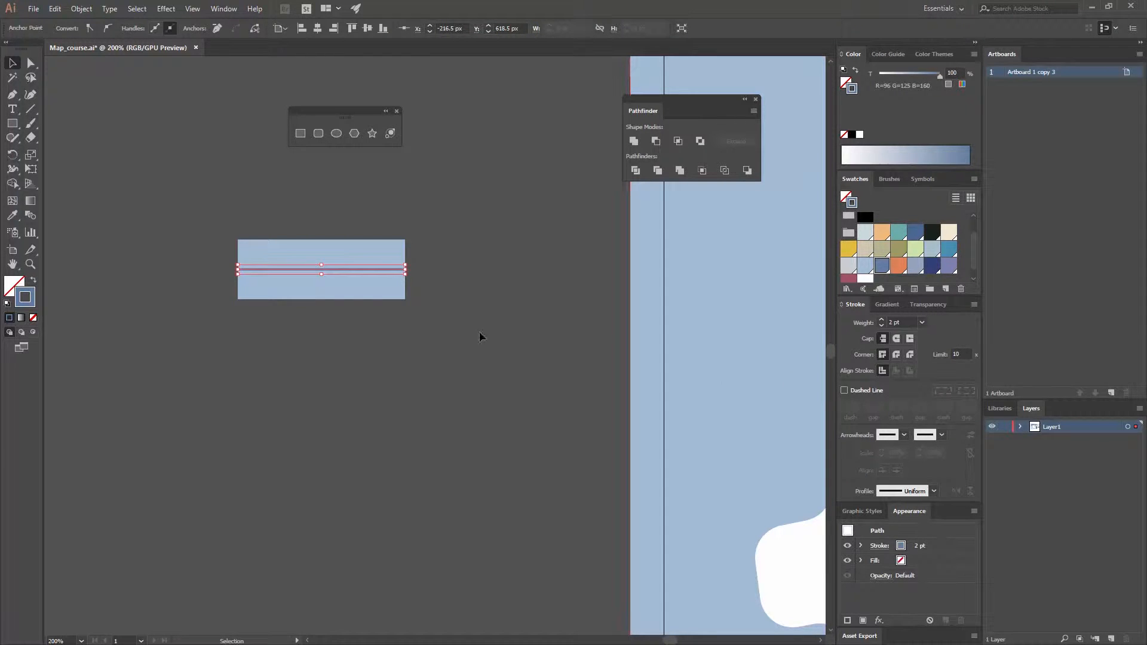
pyautogui.click(415, 322)
# - Turn the centre line into a dashed line with 12 pt dashes
pyautogui.click(363, 270)
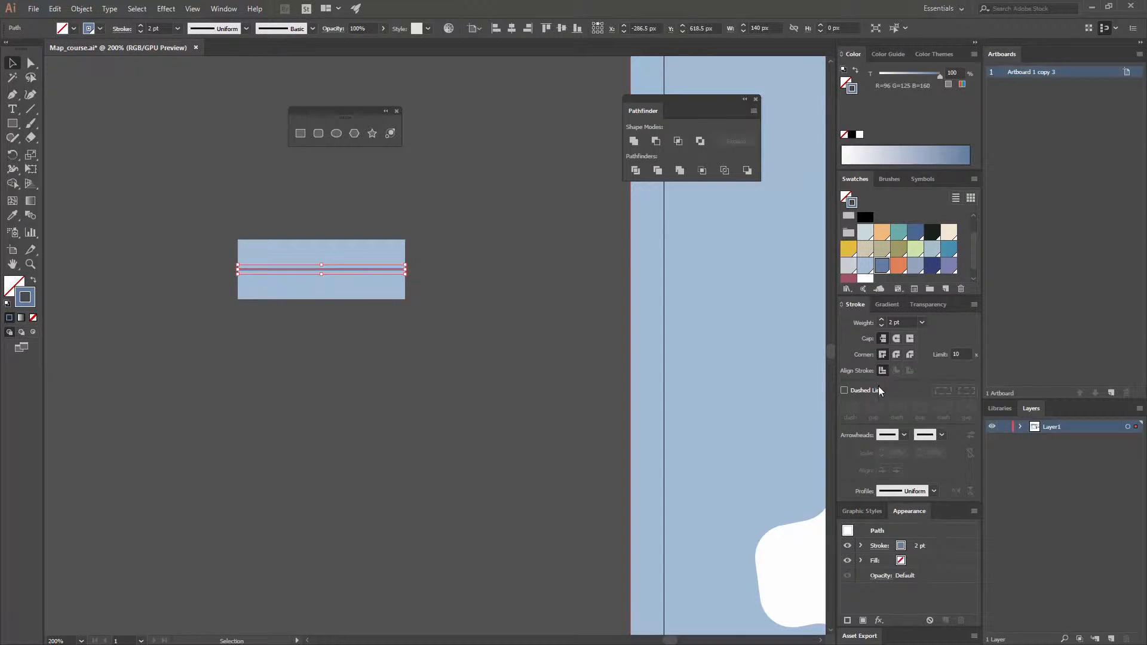
pyautogui.click(845, 391)
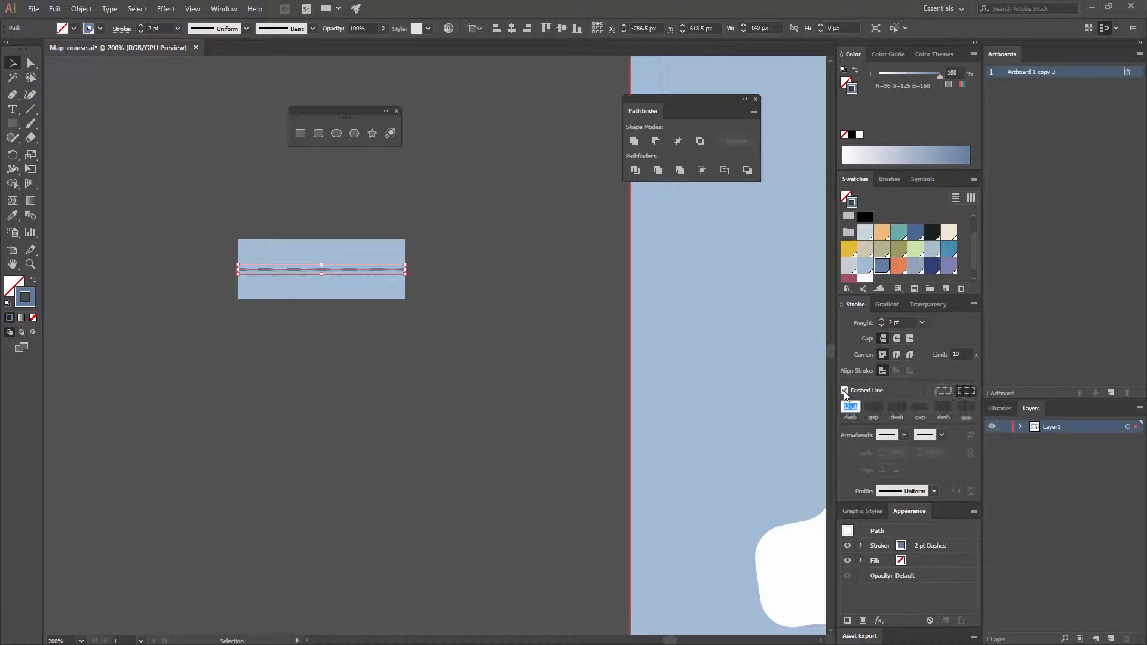
pyautogui.click(493, 359)
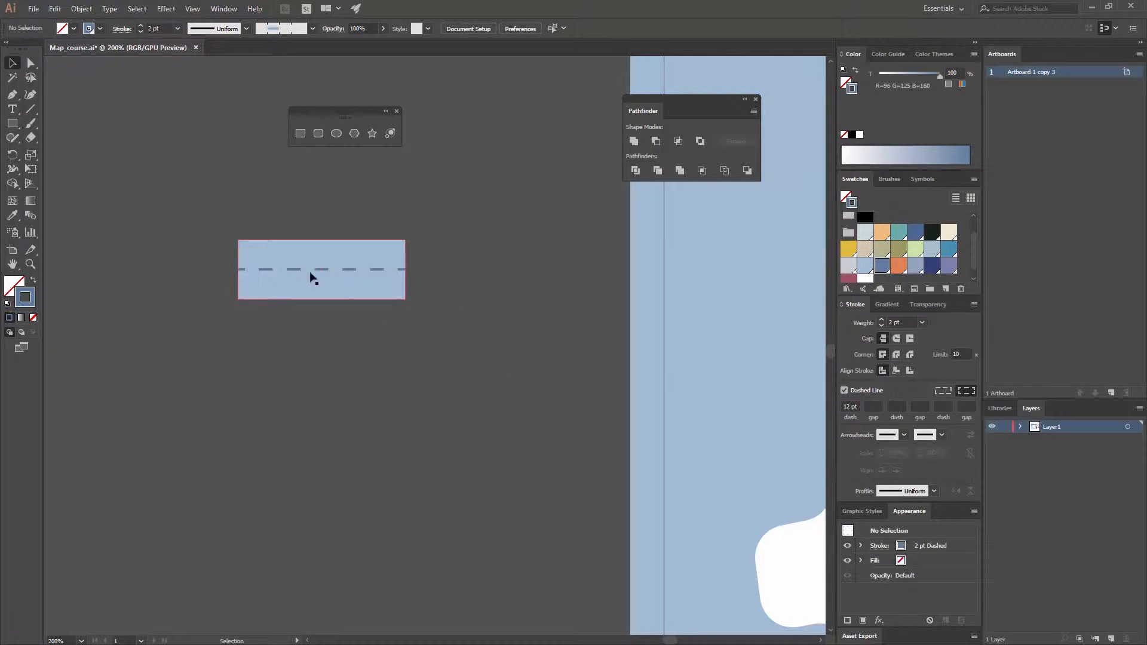
# - Try exact dash and gap lengths on the dashed line, and switch back to dashes aligned to the path ends
pyautogui.click(367, 270)
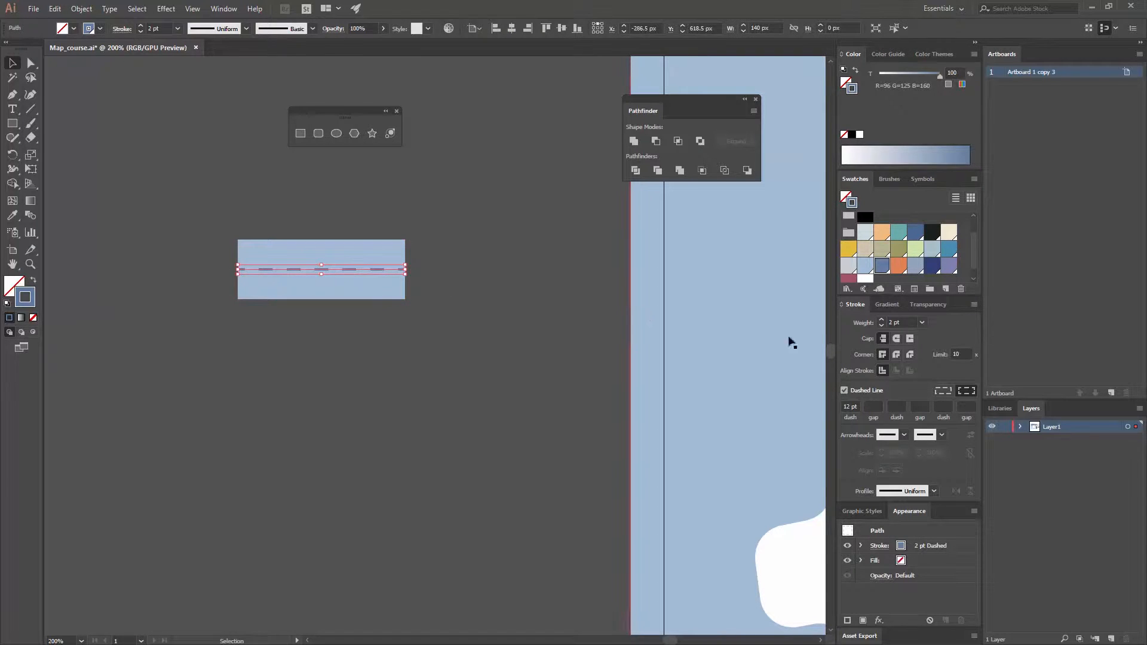
pyautogui.click(945, 392)
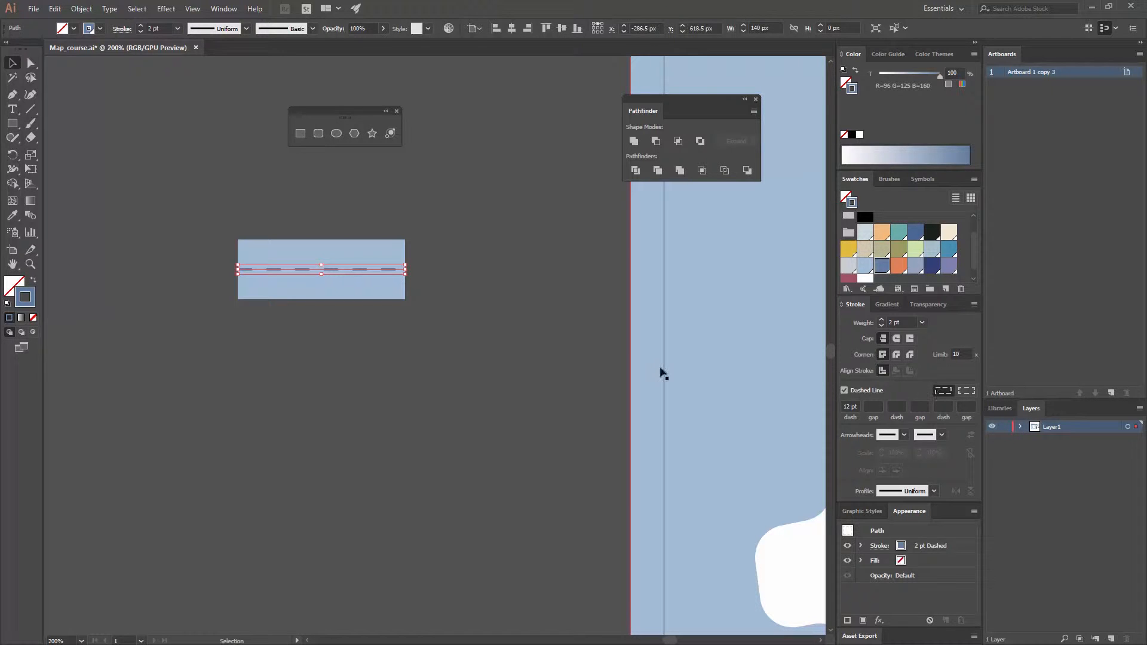
pyautogui.click(430, 295)
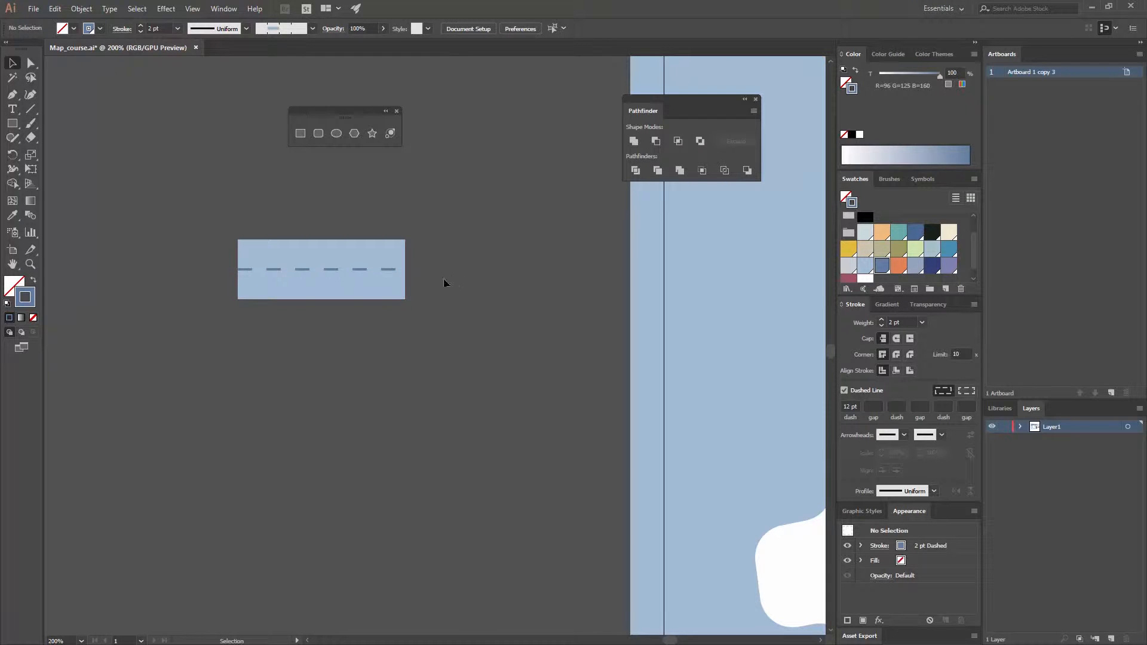
pyautogui.click(394, 272)
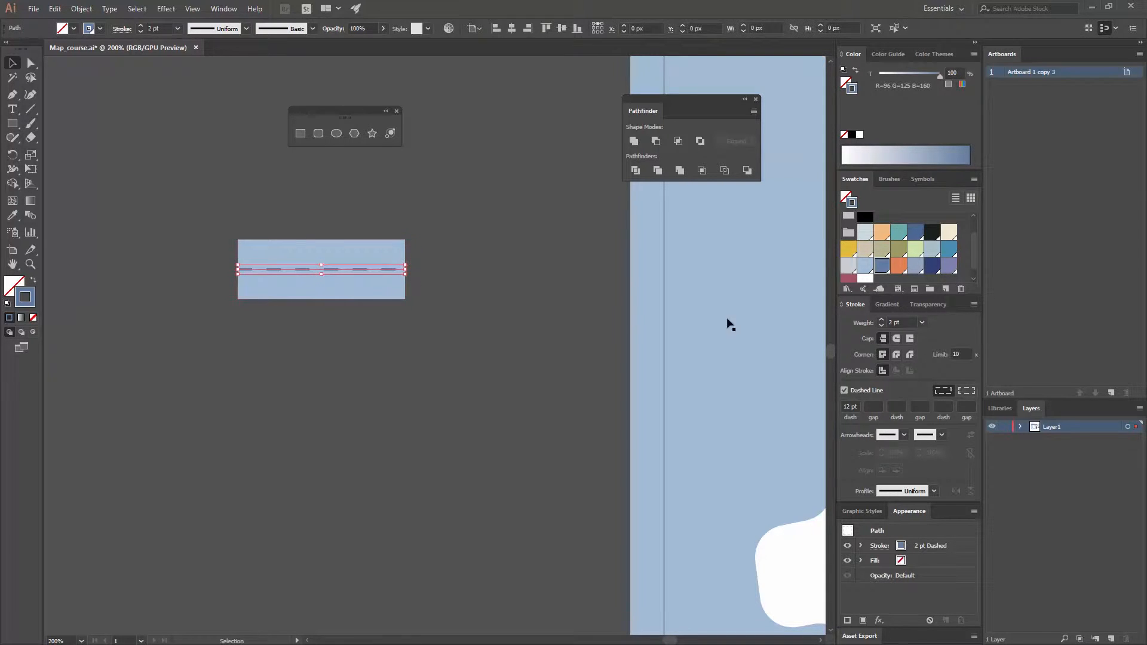
pyautogui.click(960, 392)
pyautogui.click(432, 309)
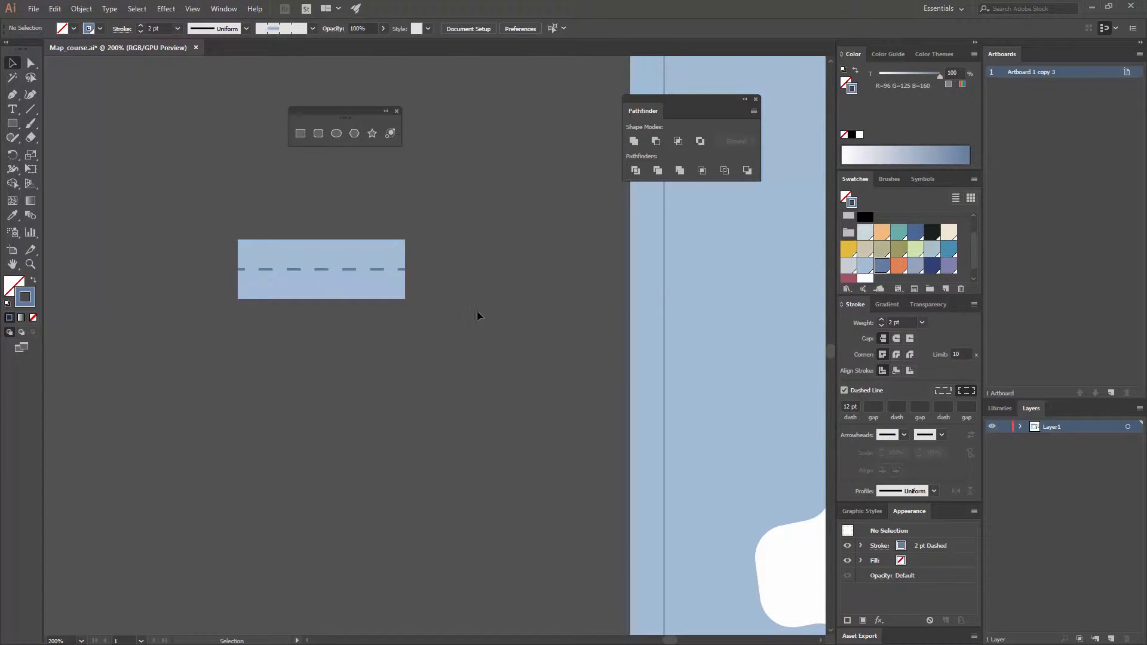
# - Create a new pattern brush from the rectangle and its dashed centre line together
pyautogui.hotkey('ctrl', '-')
pyautogui.hotkey('ctrl', '-')
pyautogui.hotkey('ctrl', '-')
pyautogui.hotkey('ctrl', '-')
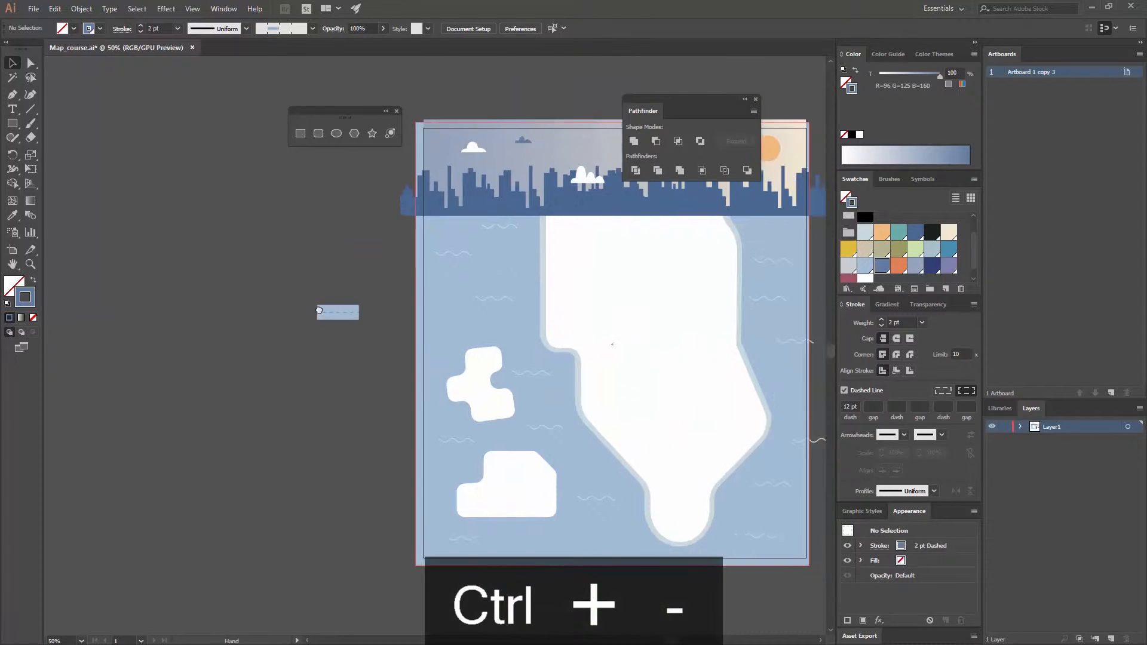
pyautogui.moveTo(319, 311); pyautogui.dragTo(185, 282)
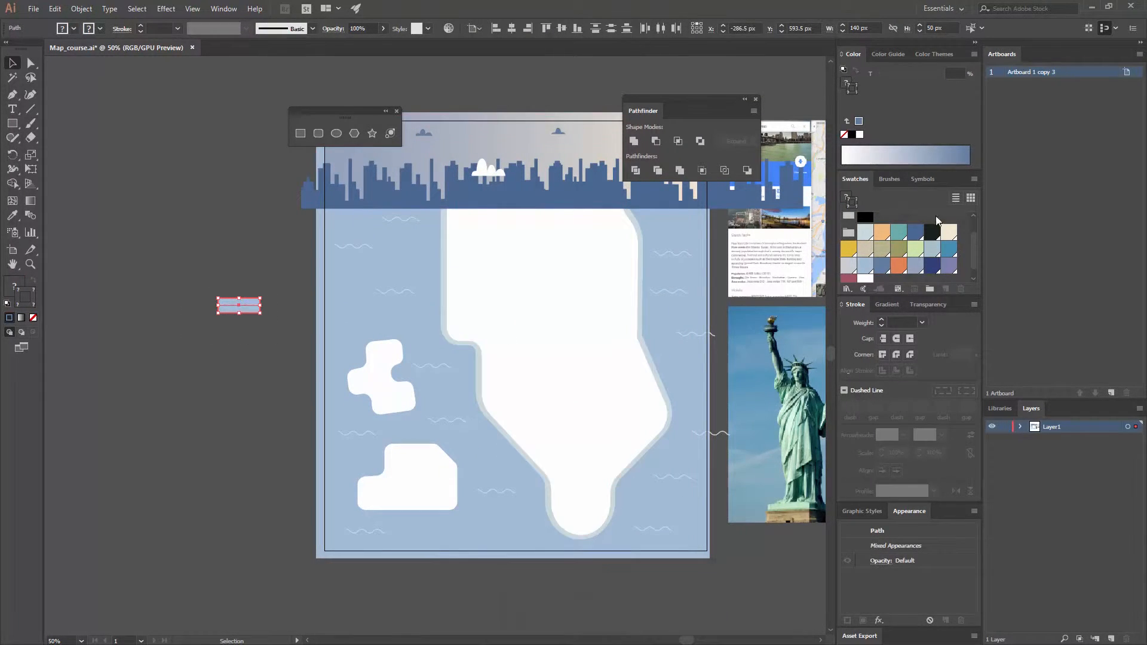
pyautogui.click(890, 179)
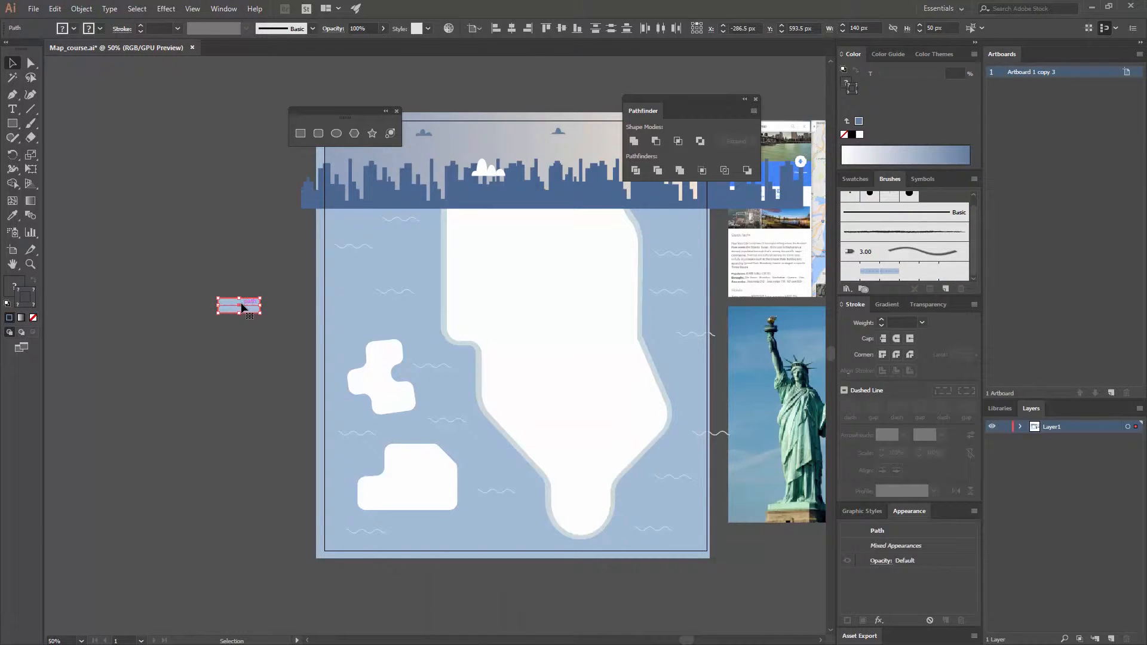
pyautogui.moveTo(242, 305); pyautogui.dragTo(947, 234)
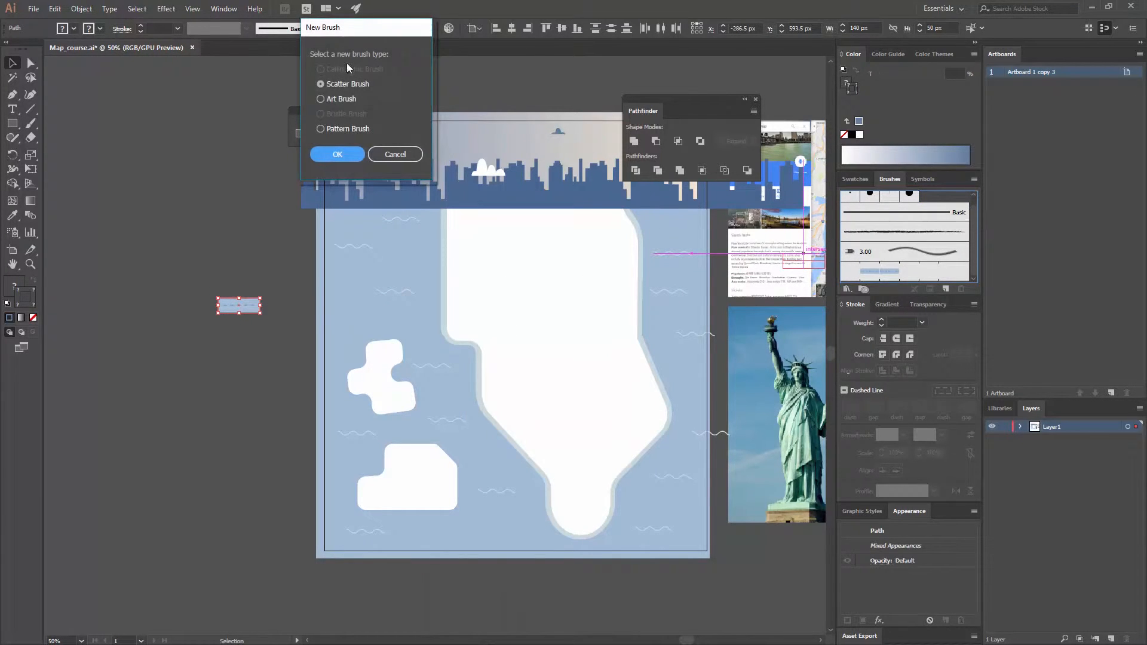
pyautogui.click(345, 130)
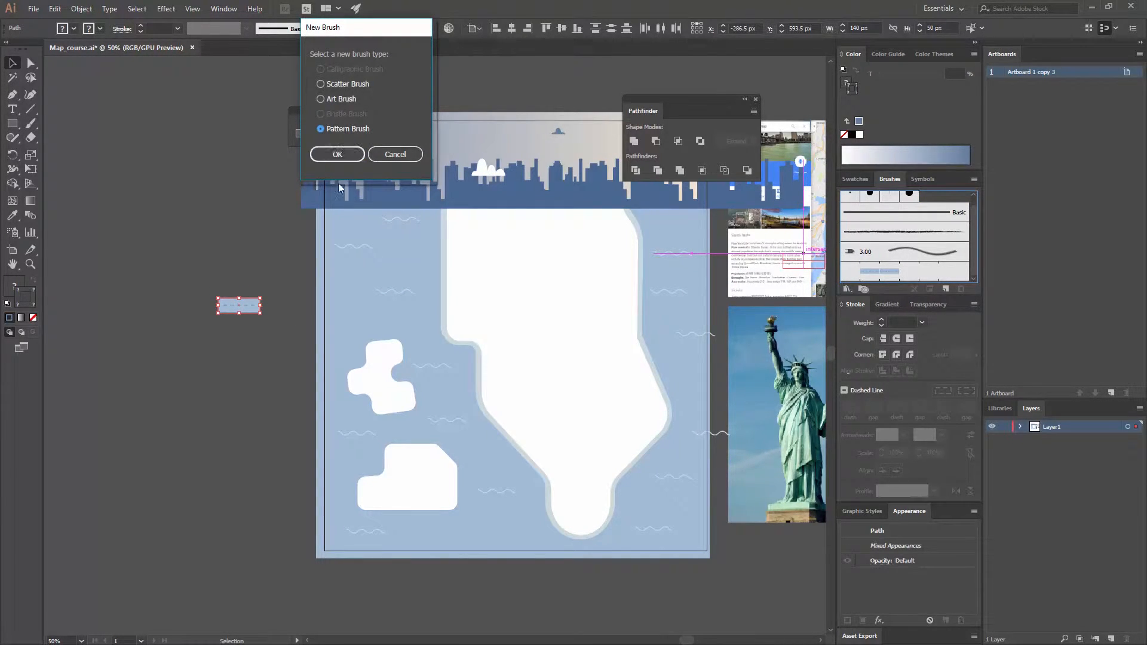
pyautogui.click(339, 154)
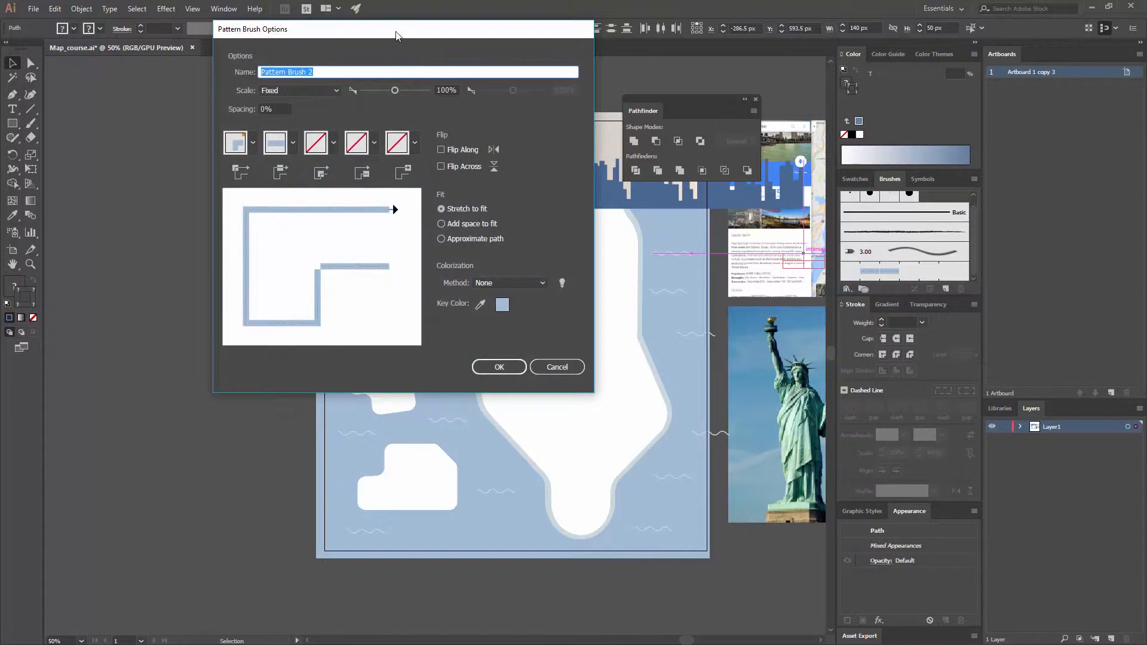
# - Name the pattern brush "roads" and set its outer corner tile to None
pyautogui.moveTo(397, 35)
pyautogui.mouseDown()
pyautogui.moveTo(577, 75)
pyautogui.moveTo(730, 77)
pyautogui.mouseUp()
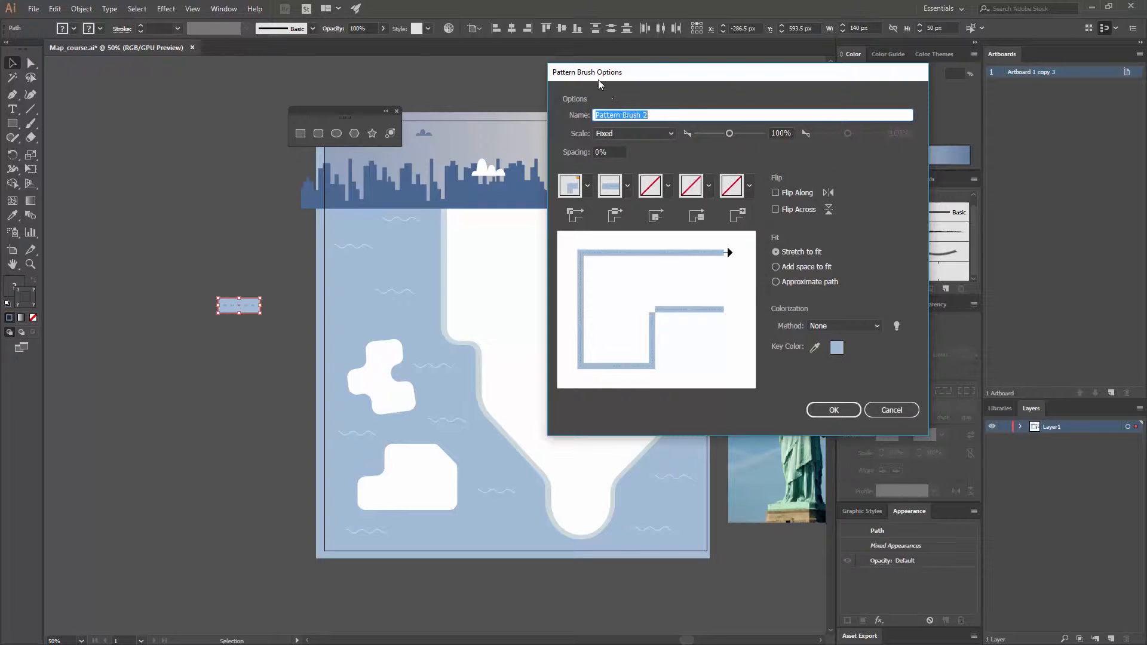
pyautogui.write('roads')
pyautogui.click(589, 186)
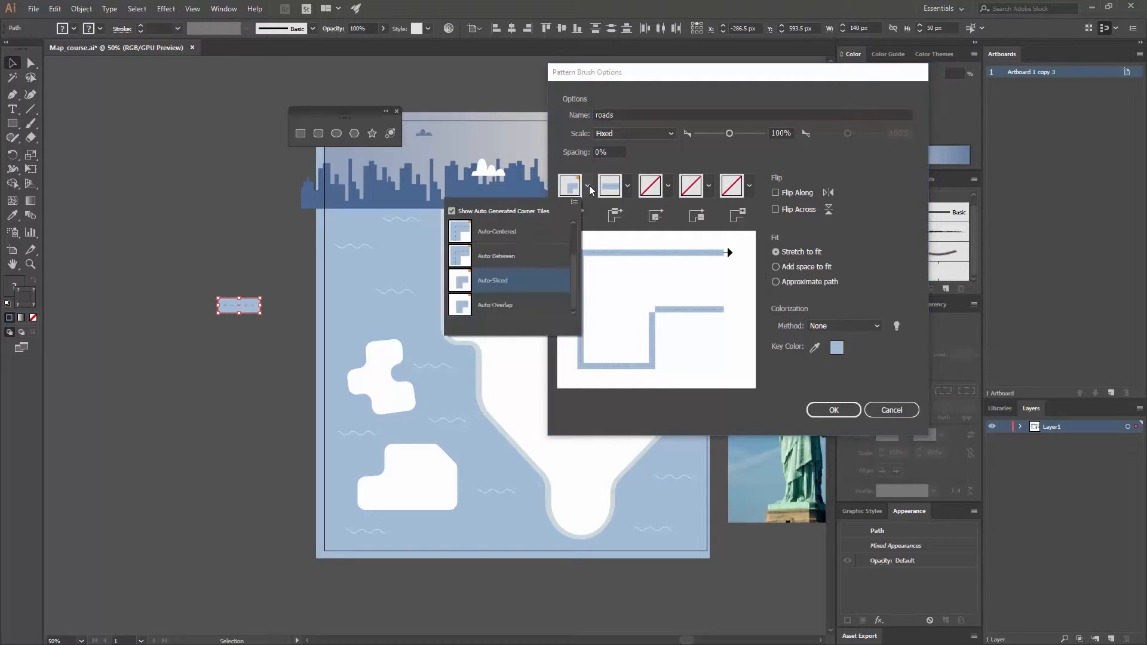
pyautogui.scroll(3, 574, 242)
pyautogui.click(489, 232)
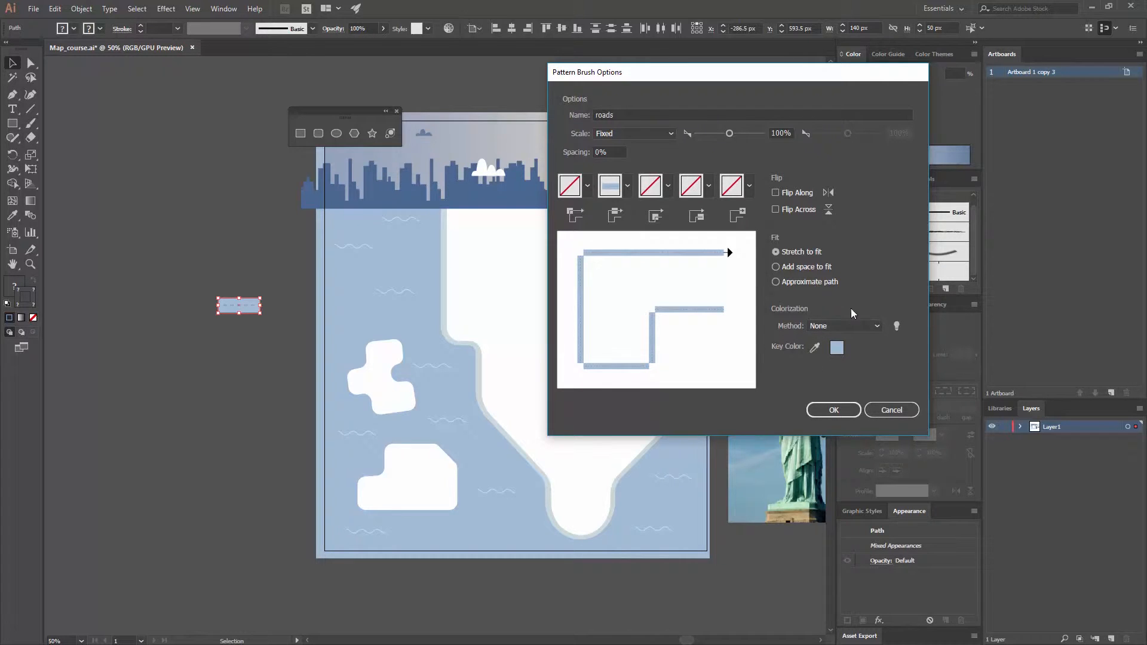
# - Set the roads pattern brush's colorization method to Tints, accept the brush options and deselect the artwork
pyautogui.click(859, 328)
pyautogui.click(836, 348)
pyautogui.click(830, 409)
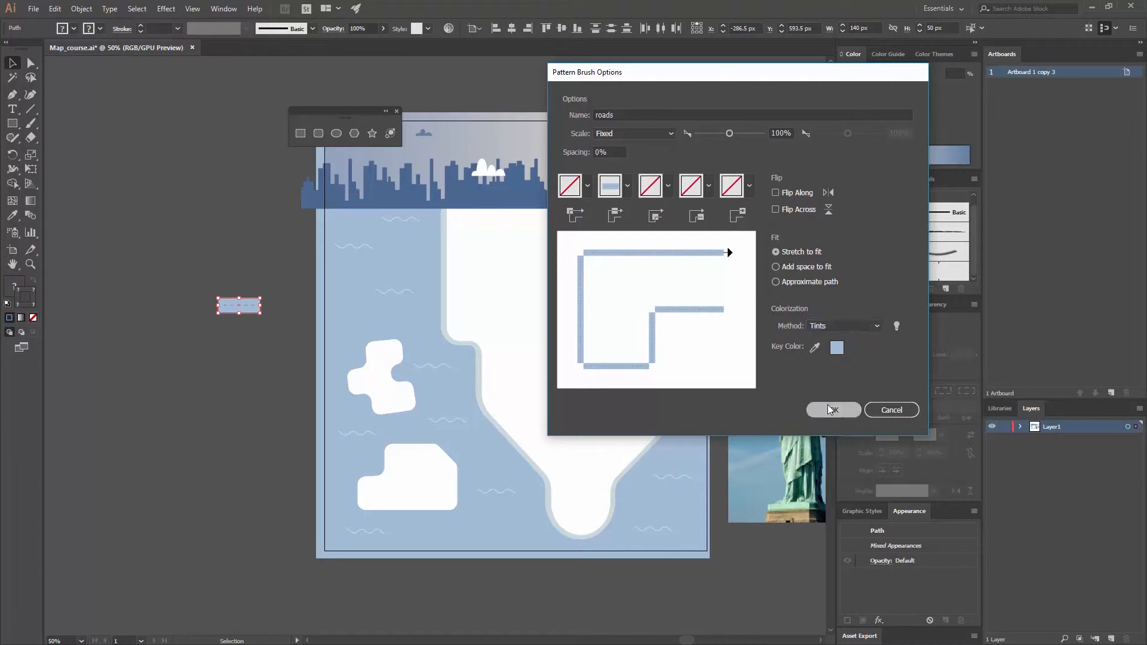
pyautogui.click(247, 232)
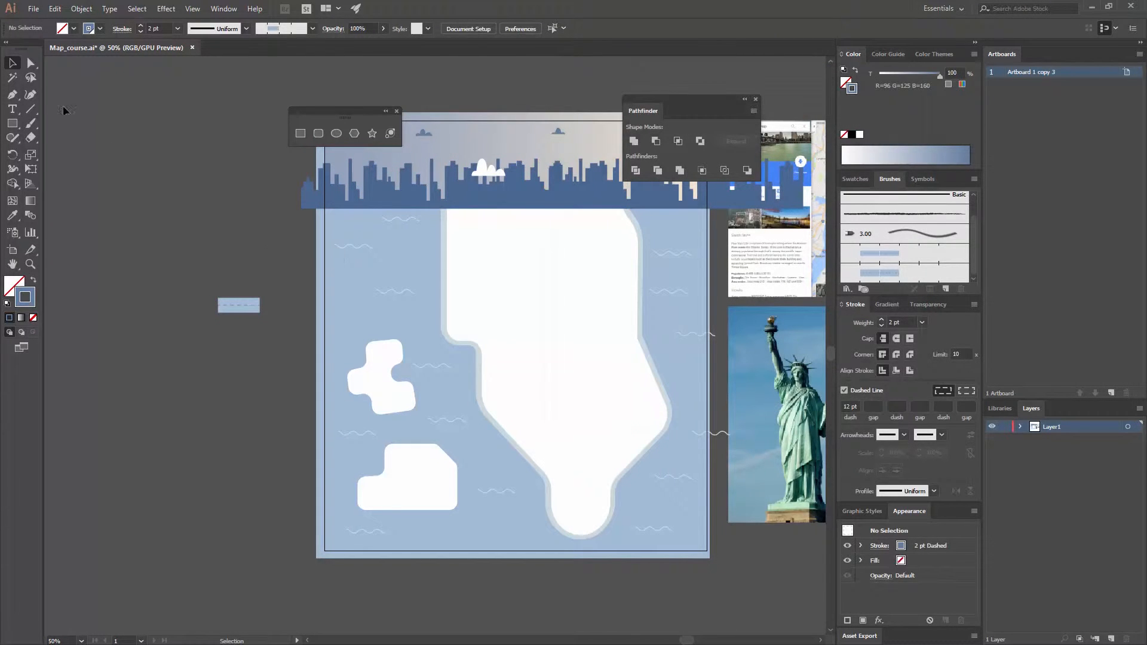
# - Draw a straight horizontal path about 722 px long across the lower part of the white island with the Pen tool
pyautogui.click(12, 94)
pyautogui.click(472, 423)
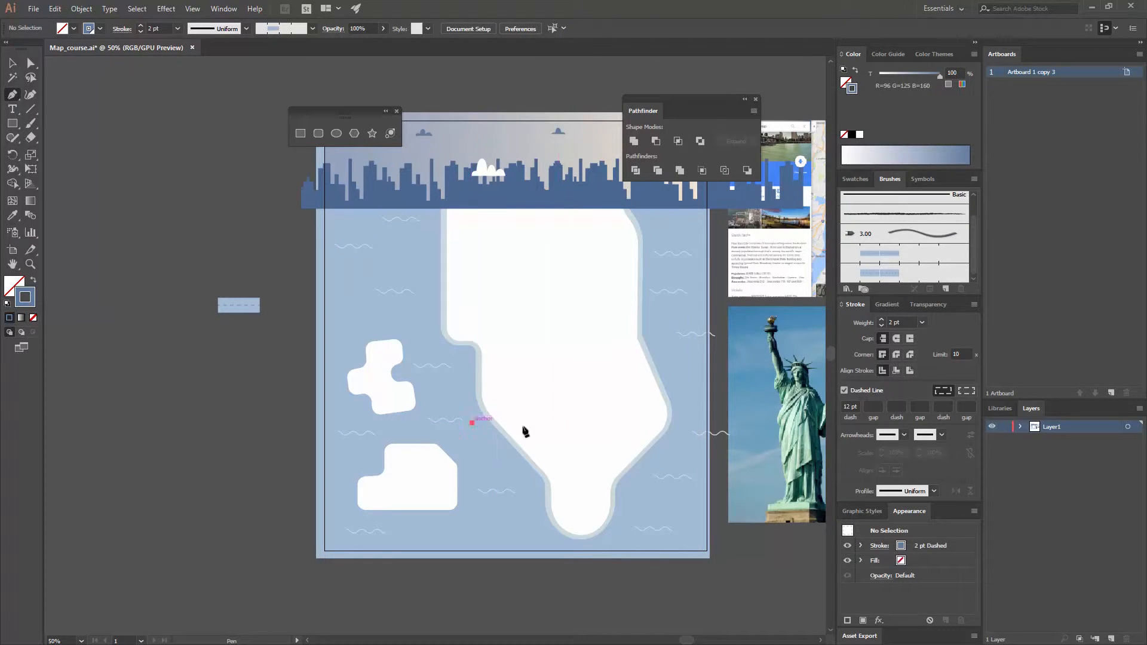
pyautogui.click(687, 423)
pyautogui.press('v')
pyautogui.click(284, 435)
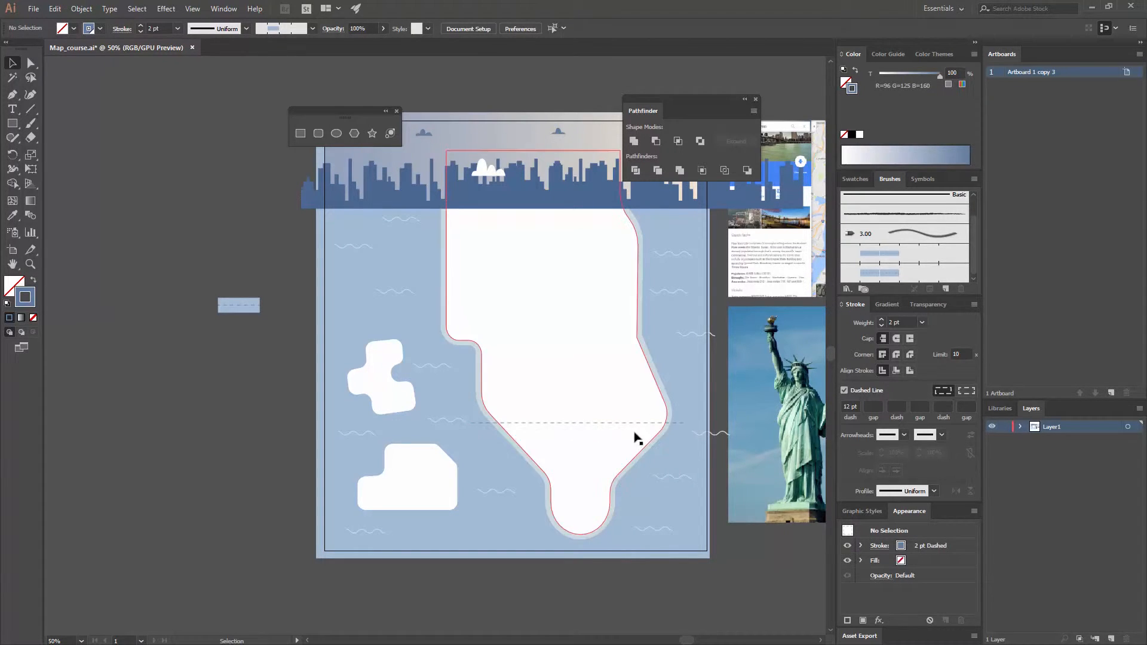
# - Apply the roads pattern brush to the horizontal path and turn off its dashed line
pyautogui.click(601, 423)
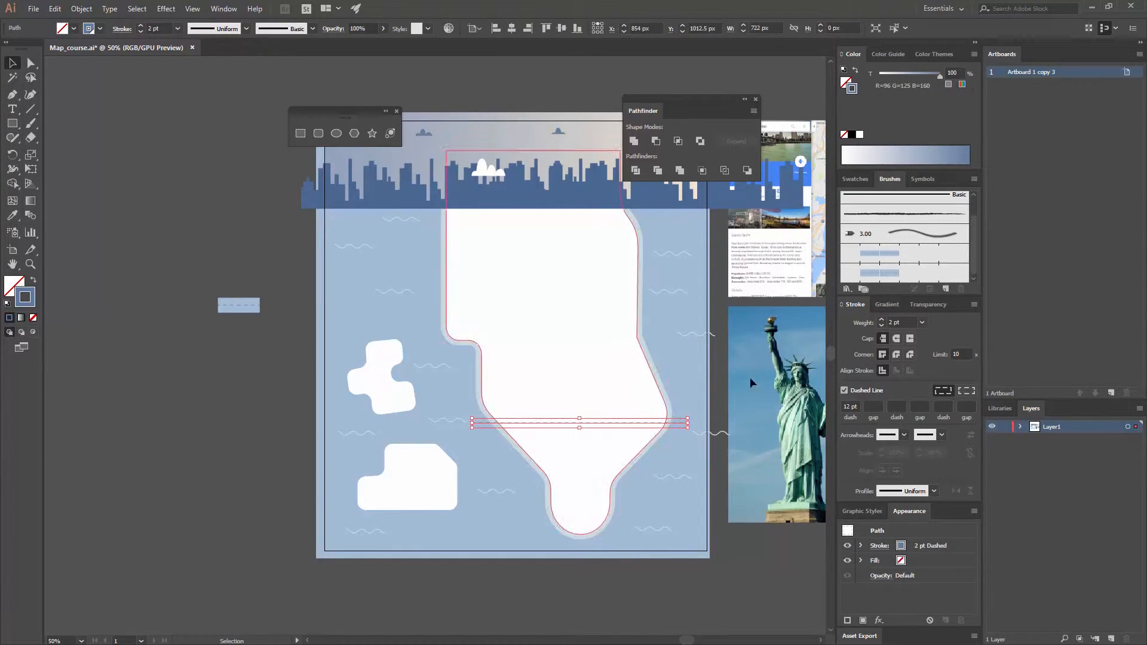
pyautogui.click(903, 273)
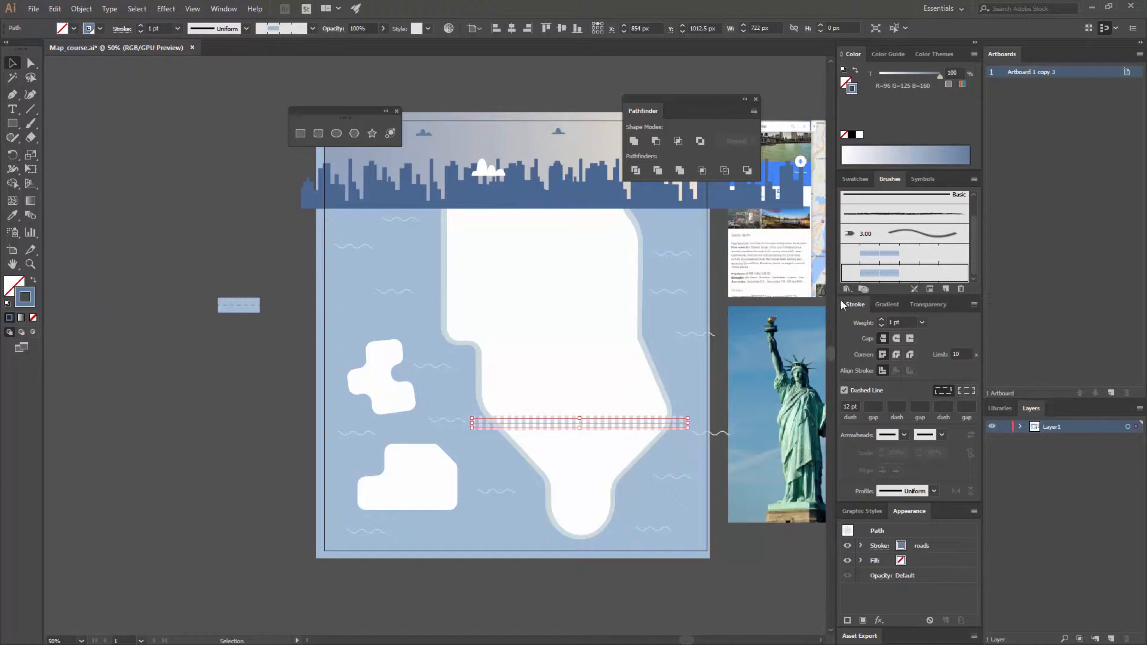
pyautogui.click(159, 456)
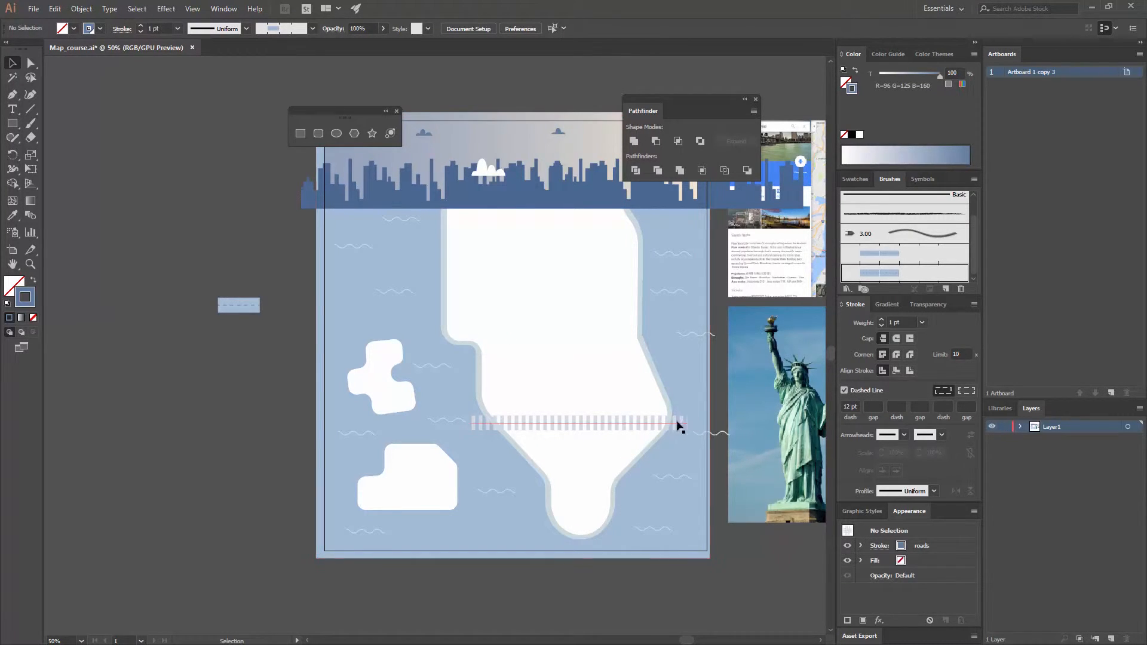
pyautogui.click(657, 423)
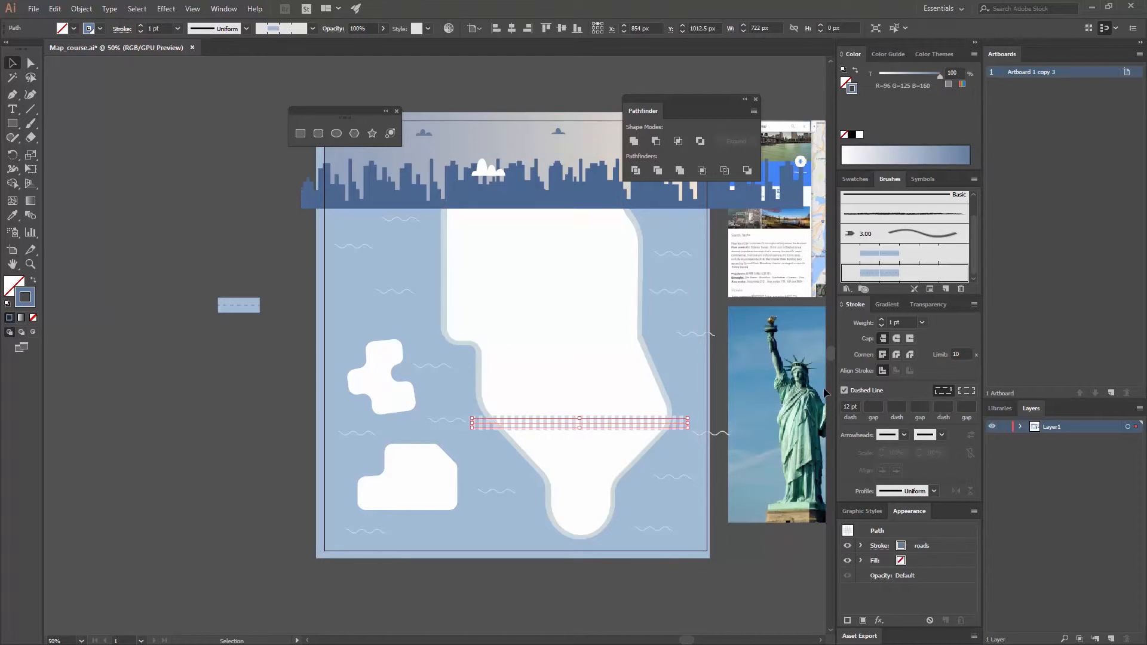
pyautogui.click(845, 391)
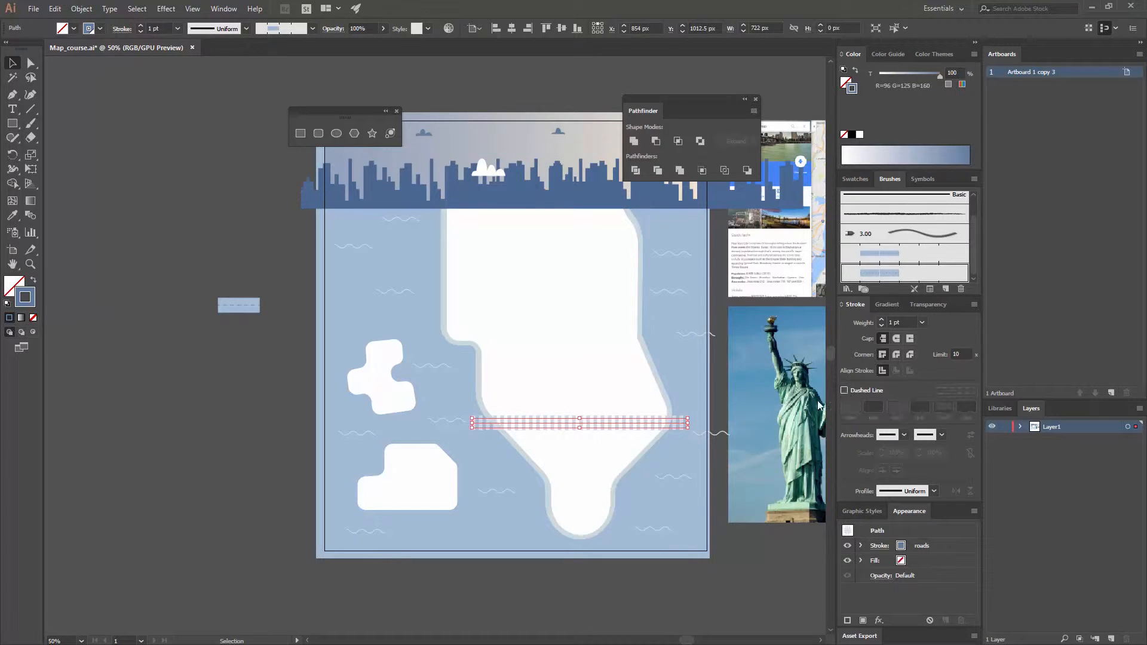
pyautogui.click(227, 419)
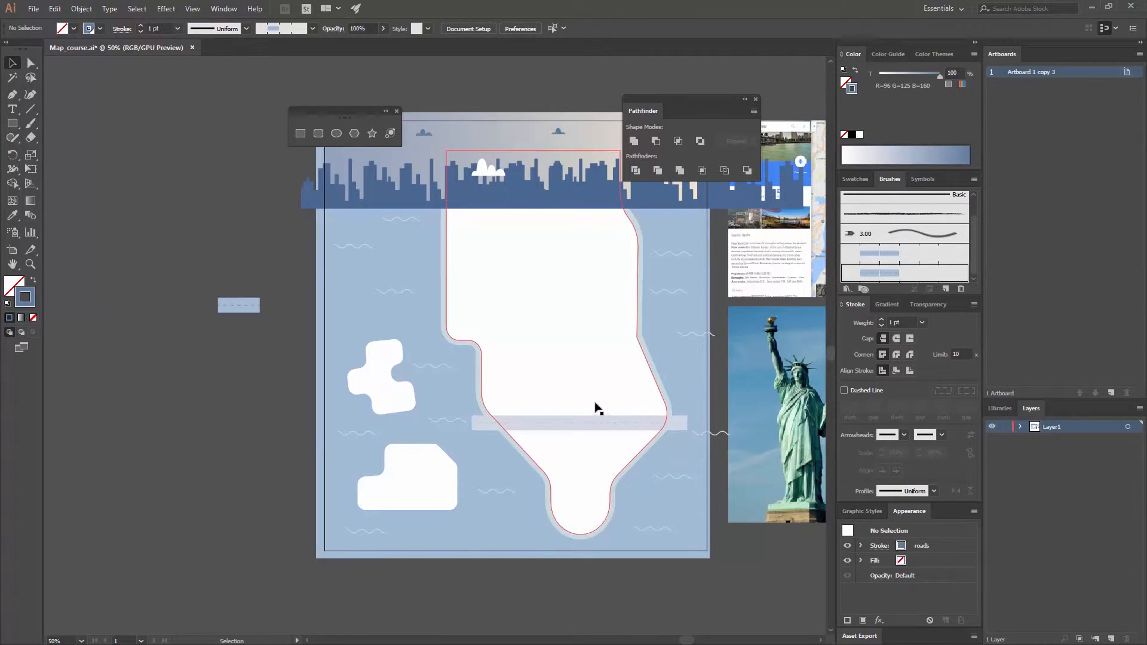
# - Recolor the horizontal road's stroke with the blue swatch R=71 G=142 B=176
pyautogui.hotkey('ctrl', '=')
pyautogui.moveTo(683, 458); pyautogui.dragTo(368, 337)
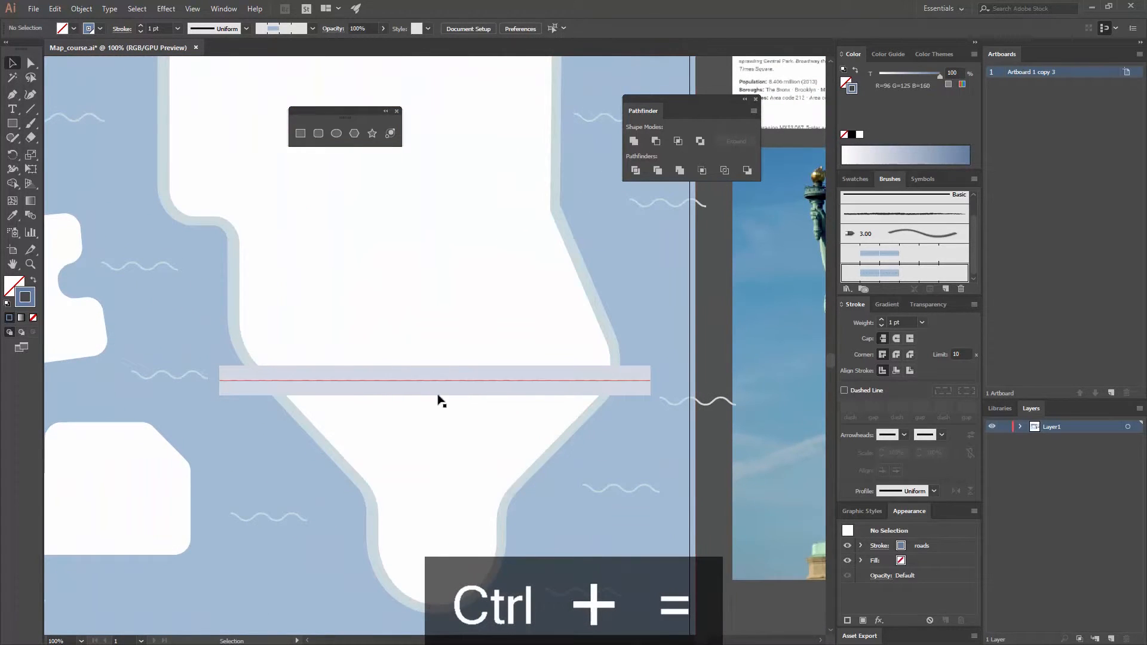
pyautogui.click(493, 390)
pyautogui.click(856, 179)
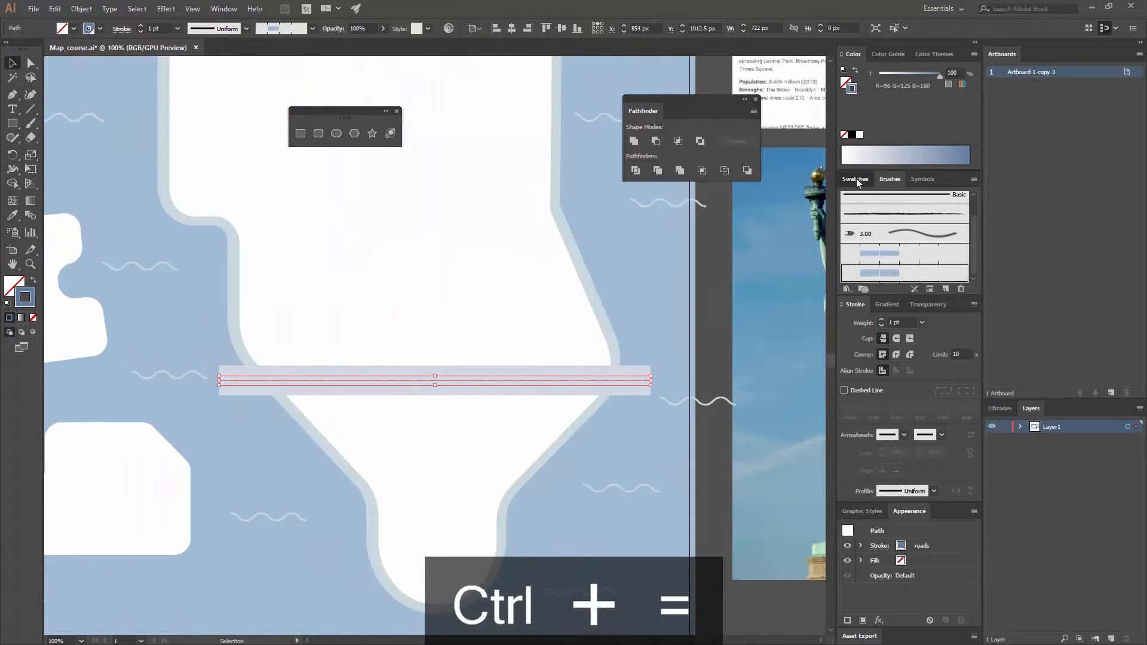
pyautogui.click(949, 254)
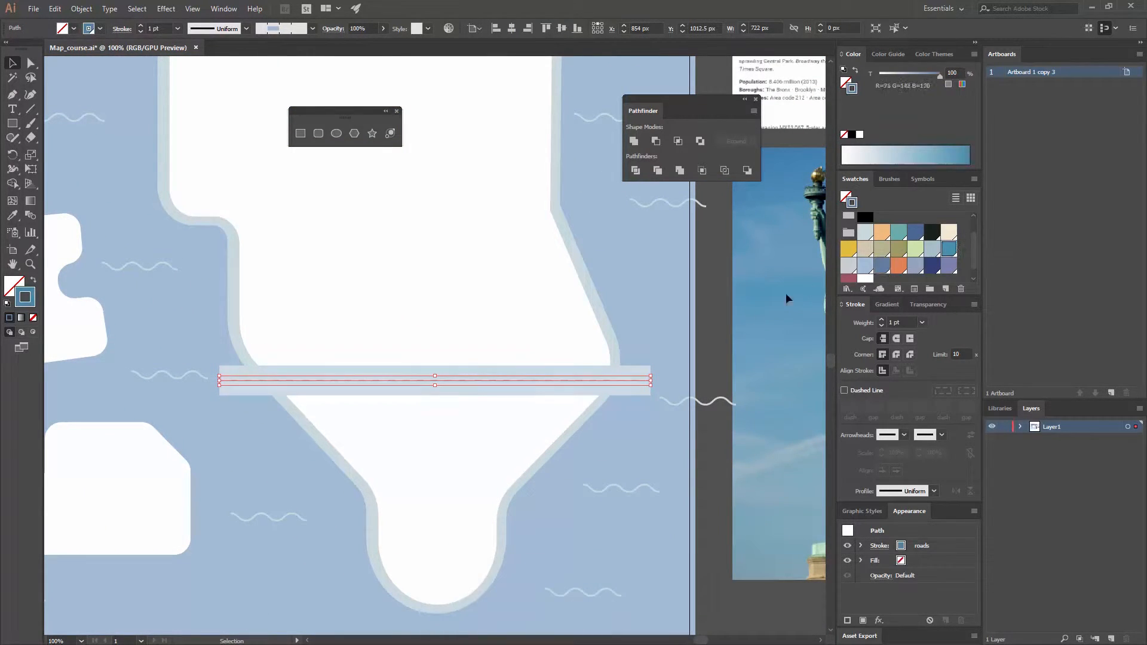
pyautogui.click(705, 297)
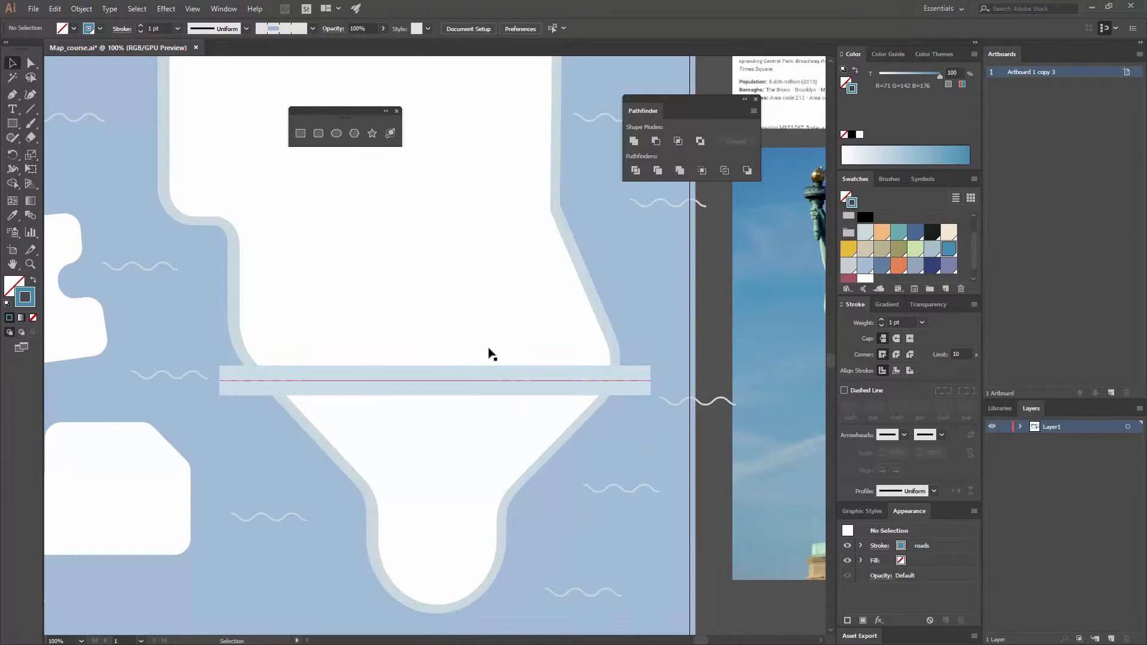
# - Draw a stepped right-angled path about 99 by 390 px from the horizontal road down past the island's southern tip
pyautogui.hotkey('ctrl', '-')
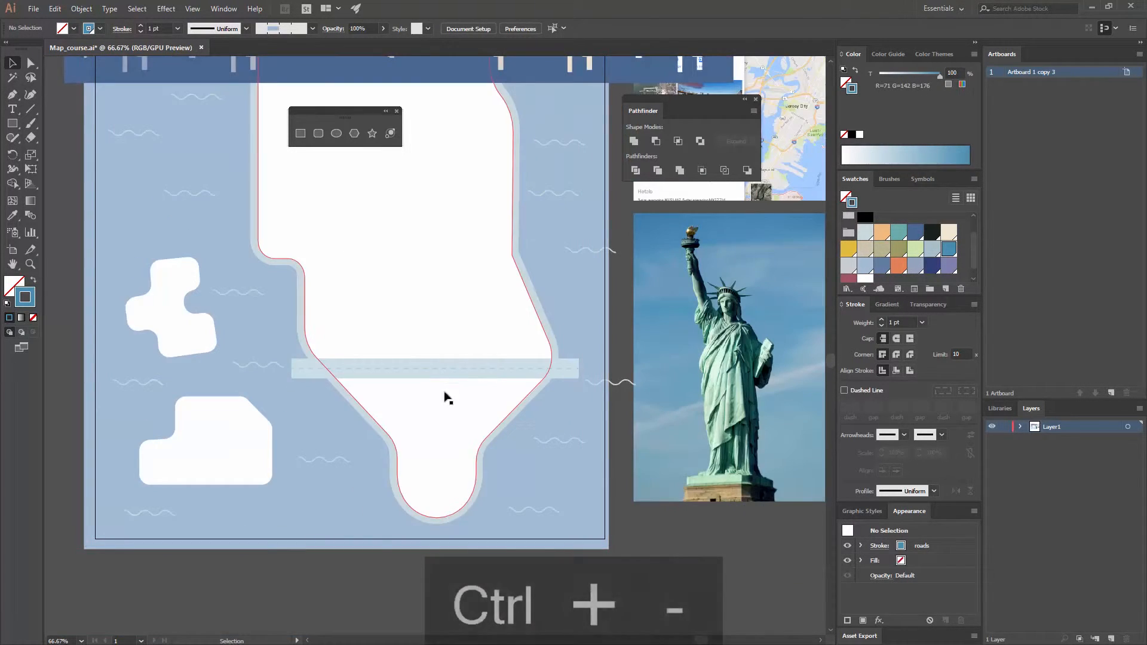
pyautogui.moveTo(448, 397); pyautogui.dragTo(472, 356)
pyautogui.press('p')
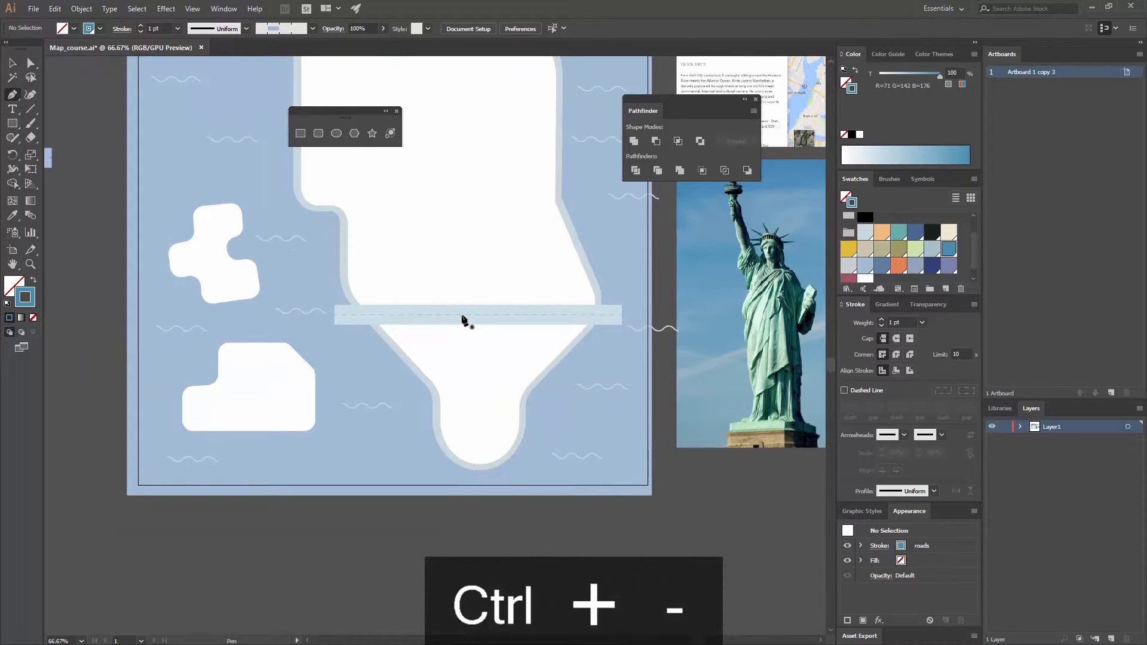
pyautogui.click(462, 315)
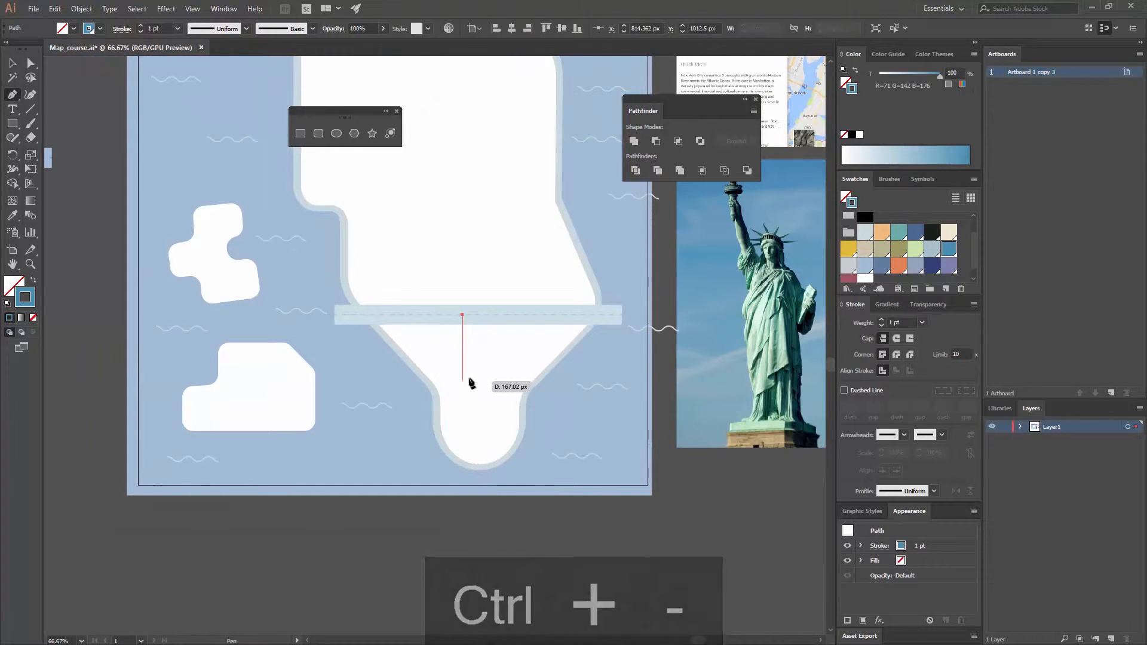
pyautogui.keyDown('shift'); pyautogui.click(464, 371); pyautogui.keyUp('shift')
pyautogui.keyDown('shift'); pyautogui.click(501, 370); pyautogui.keyUp('shift')
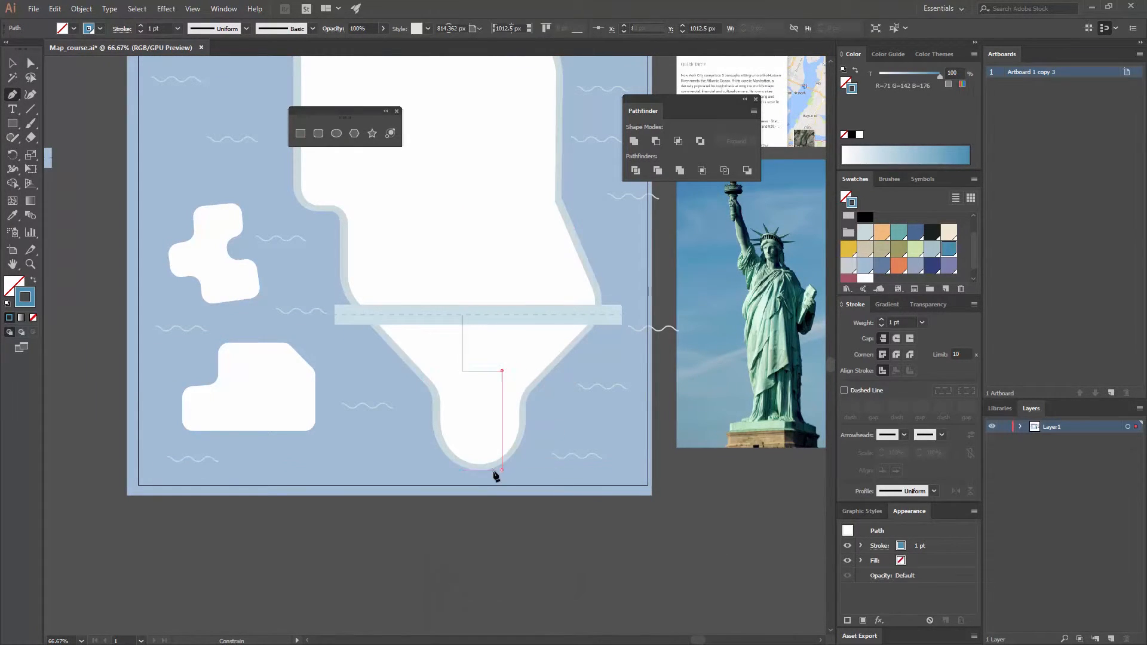
pyautogui.keyDown('shift'); pyautogui.click(502, 470); pyautogui.keyUp('shift')
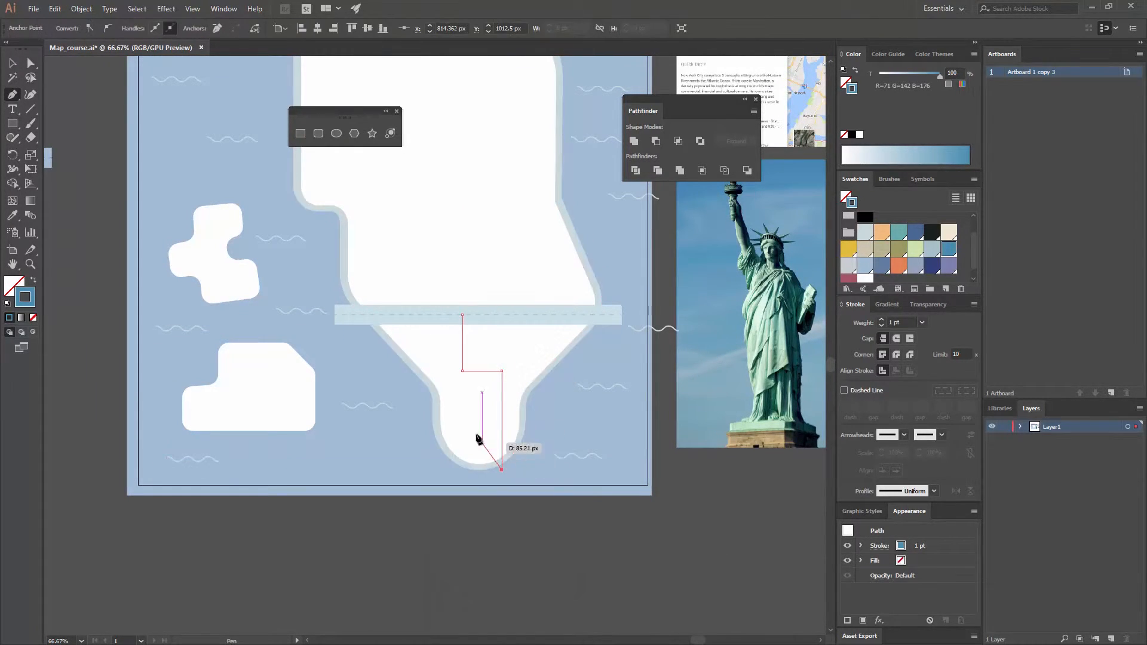
# - Draw a horizontal path across the island's narrow southern tip, crossing the stepped path, and deselect it
pyautogui.click(426, 417)
pyautogui.moveTo(538, 418); pyautogui.dragTo(545, 420)
pyautogui.click(523, 379)
pyautogui.moveTo(523, 327); pyautogui.dragTo(490, 392)
pyautogui.click(623, 466)
# - Reuse the stepped path's blue stroke to draw an L-shaped path from the horizontal road down and across the island's southeast shore
pyautogui.press('p')
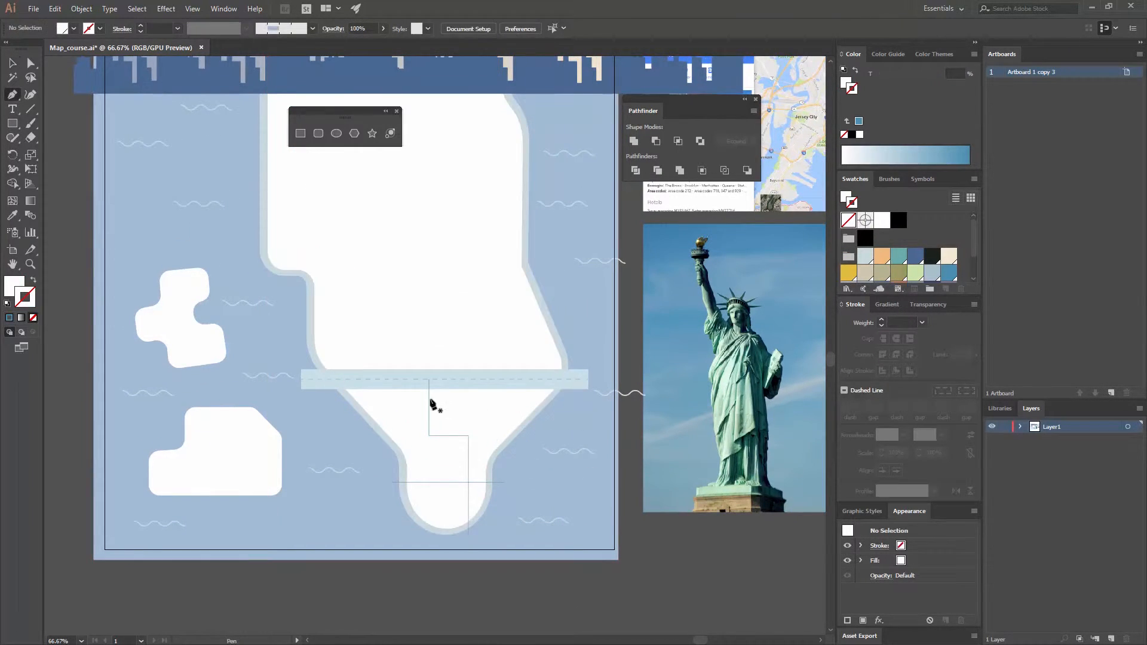
pyautogui.press('v')
pyautogui.click(428, 407)
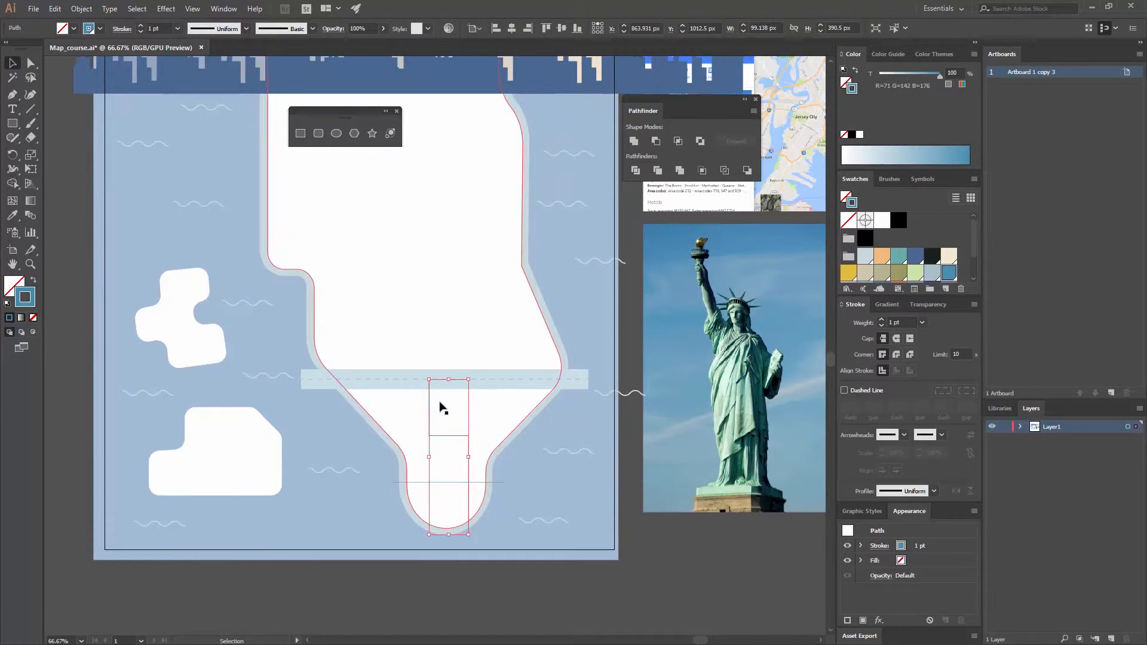
pyautogui.press('p')
pyautogui.click(496, 379)
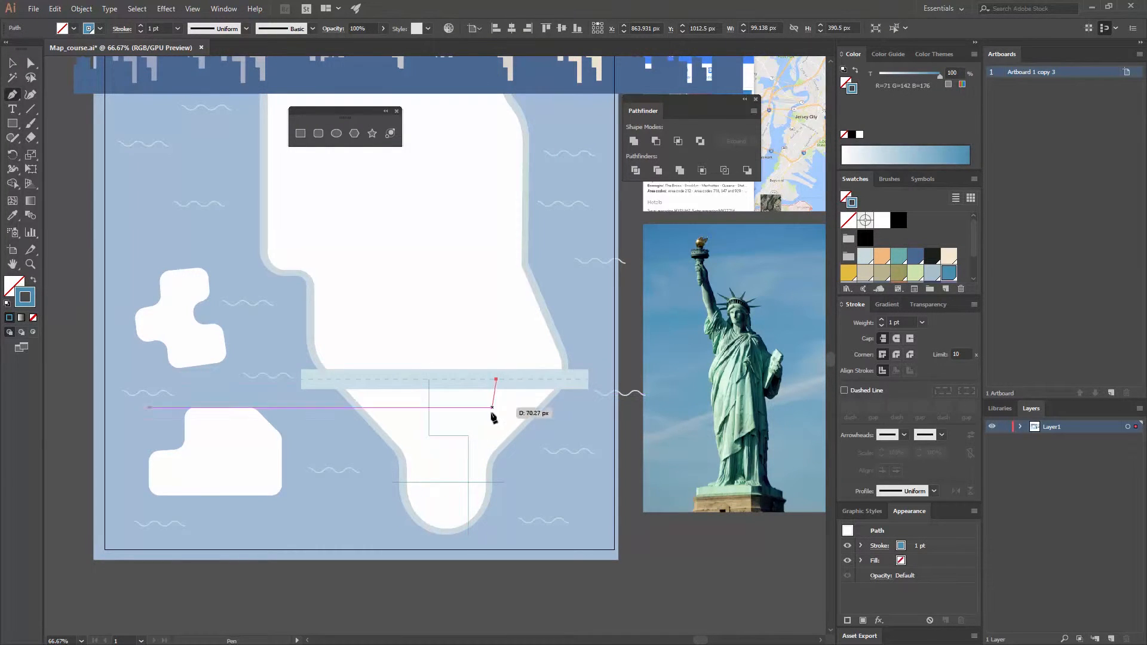
pyautogui.click(496, 413)
pyautogui.keyDown('shift'); pyautogui.click(574, 420); pyautogui.keyUp('shift')
pyautogui.press('v')
# - Draw a rectangle about 241 by 336 px in the upper part of the island, below the skyline
pyautogui.press('space')
pyautogui.moveTo(422, 326); pyautogui.dragTo(427, 353)
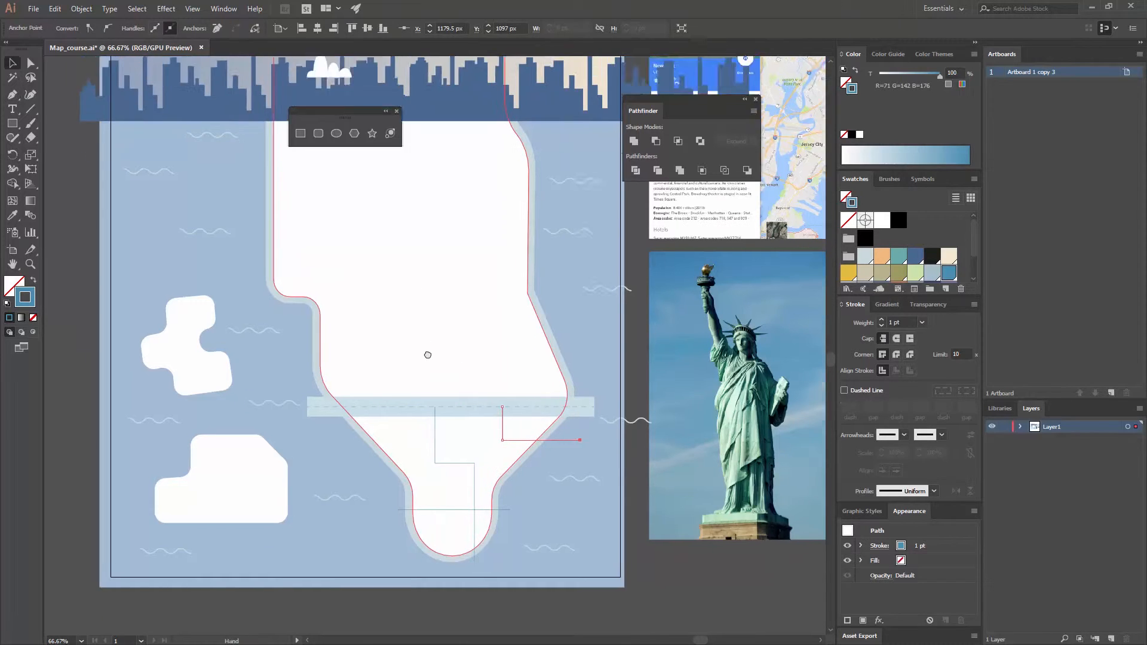
pyautogui.moveTo(477, 281); pyautogui.dragTo(485, 357)
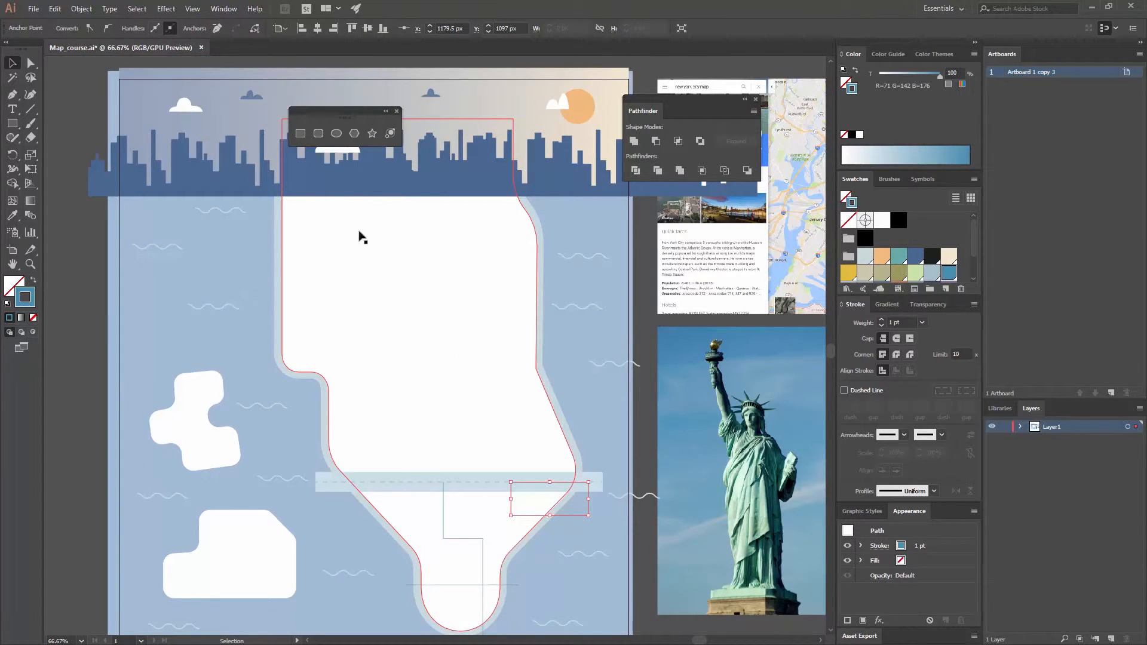
pyautogui.click(304, 137)
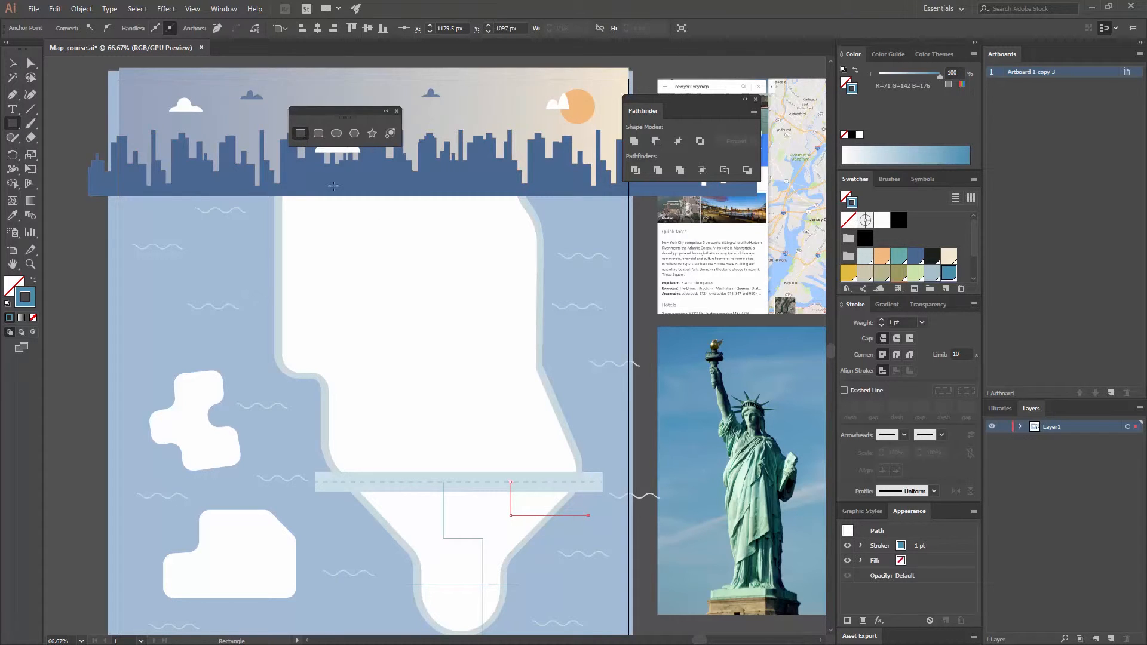
pyautogui.moveTo(370, 226); pyautogui.dragTo(467, 360)
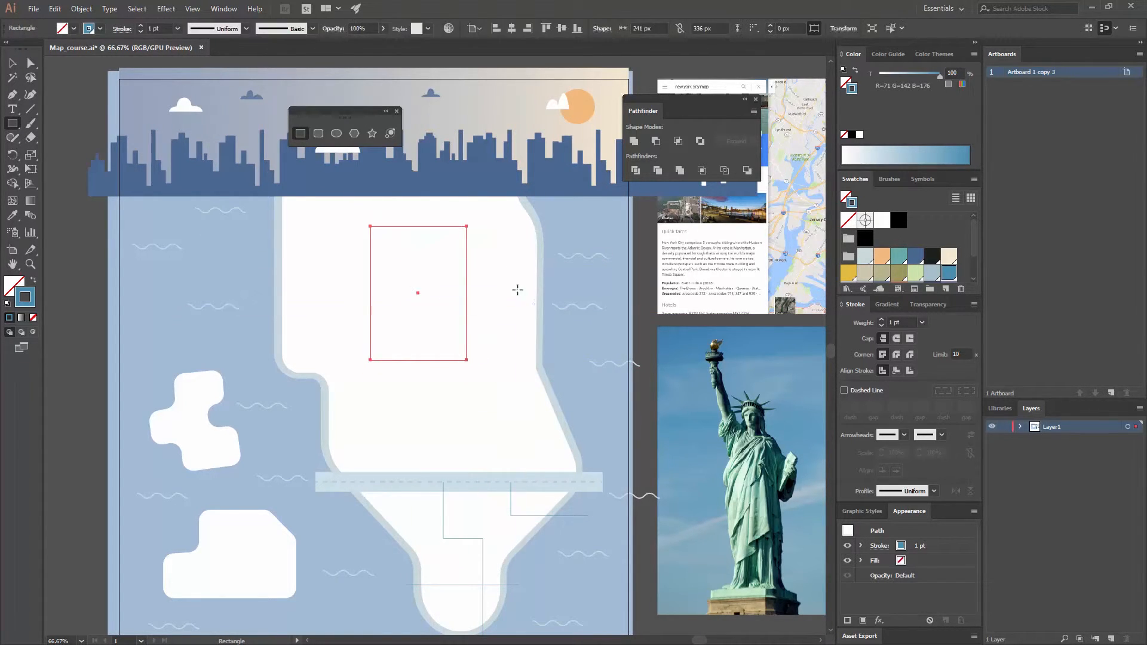
# - Round all corners of the rectangle to a radius of about 49 px and deselect it
pyautogui.click(12, 63)
pyautogui.keyDown('shift'); pyautogui.click(402, 221); pyautogui.keyUp('shift')
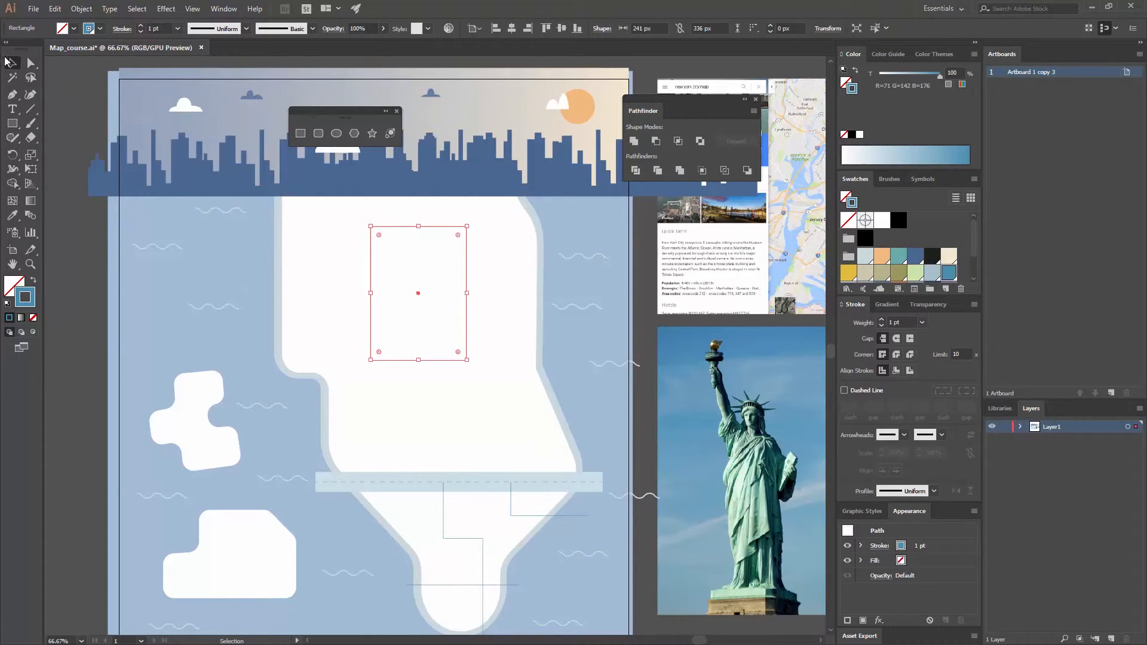
pyautogui.moveTo(381, 236); pyautogui.dragTo(390, 246)
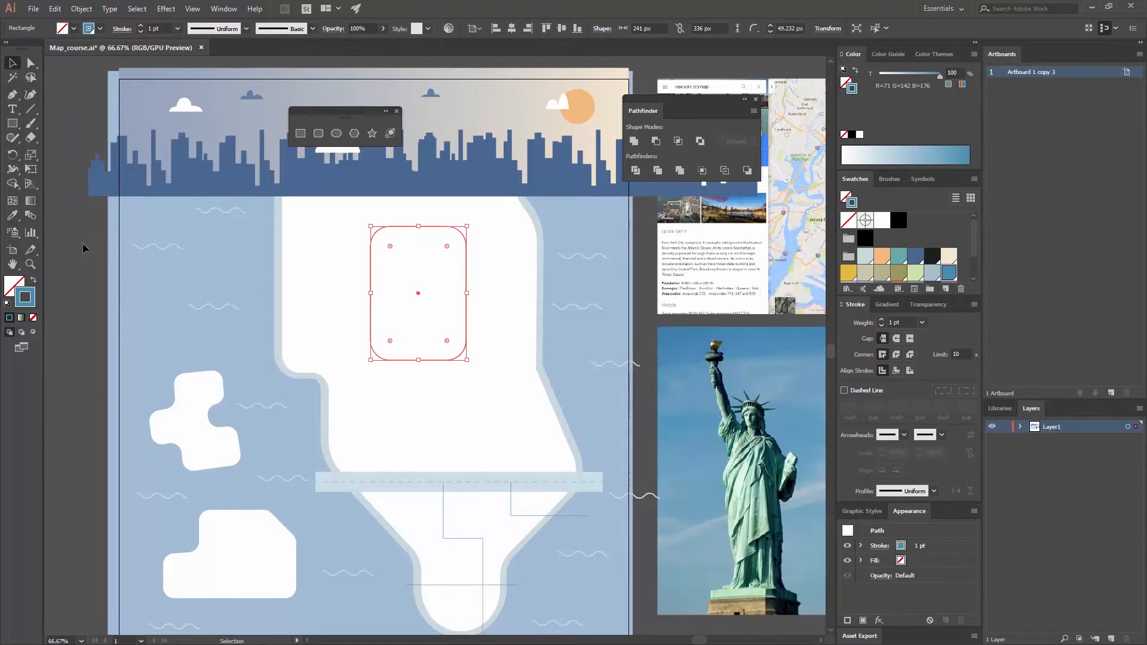
pyautogui.click(12, 215)
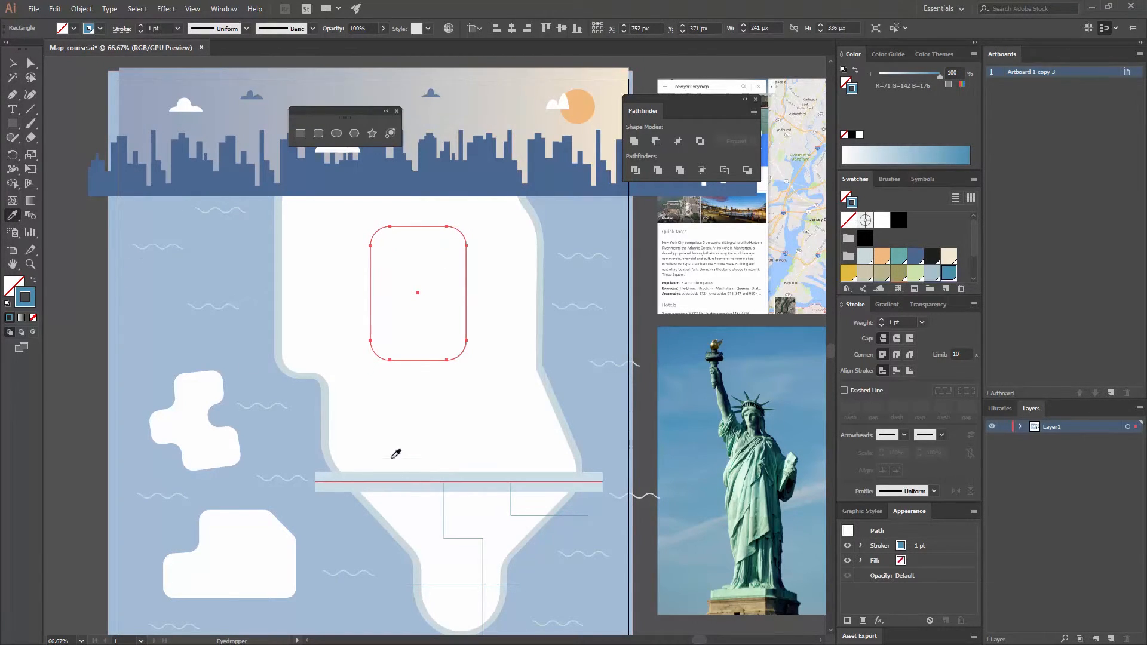
pyautogui.press('v')
pyautogui.hotkey('ctrl', 'shift', 'a')
# - Draw a short vertical path from the rounded rectangle's top edge up to the base of the skyline
pyautogui.press('p')
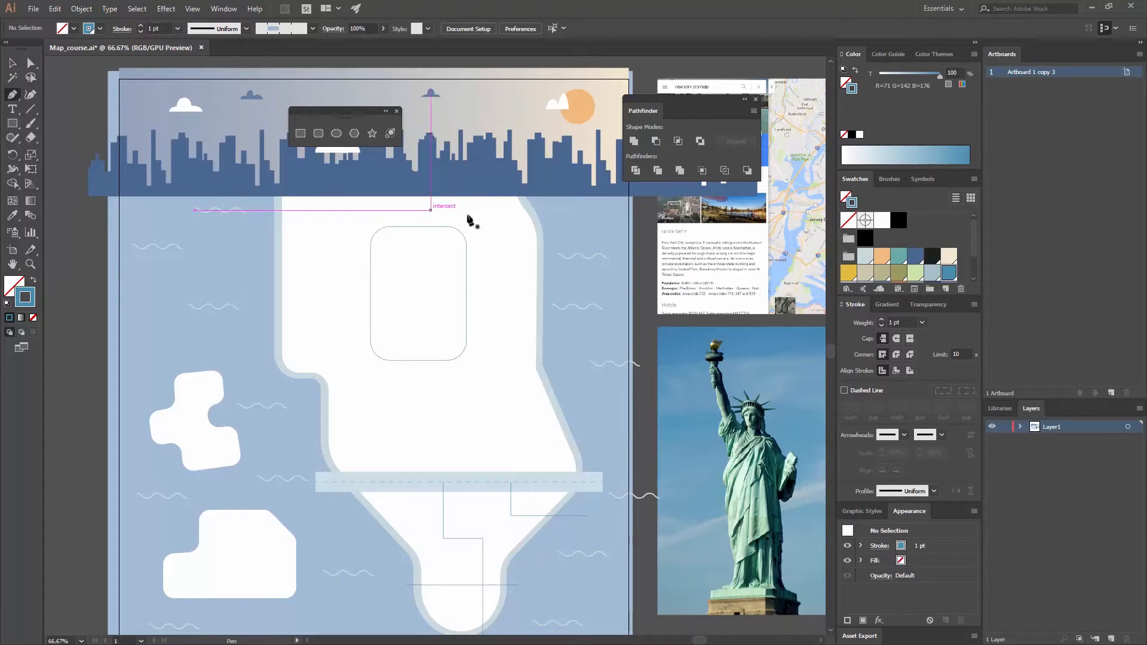
pyautogui.click(429, 227)
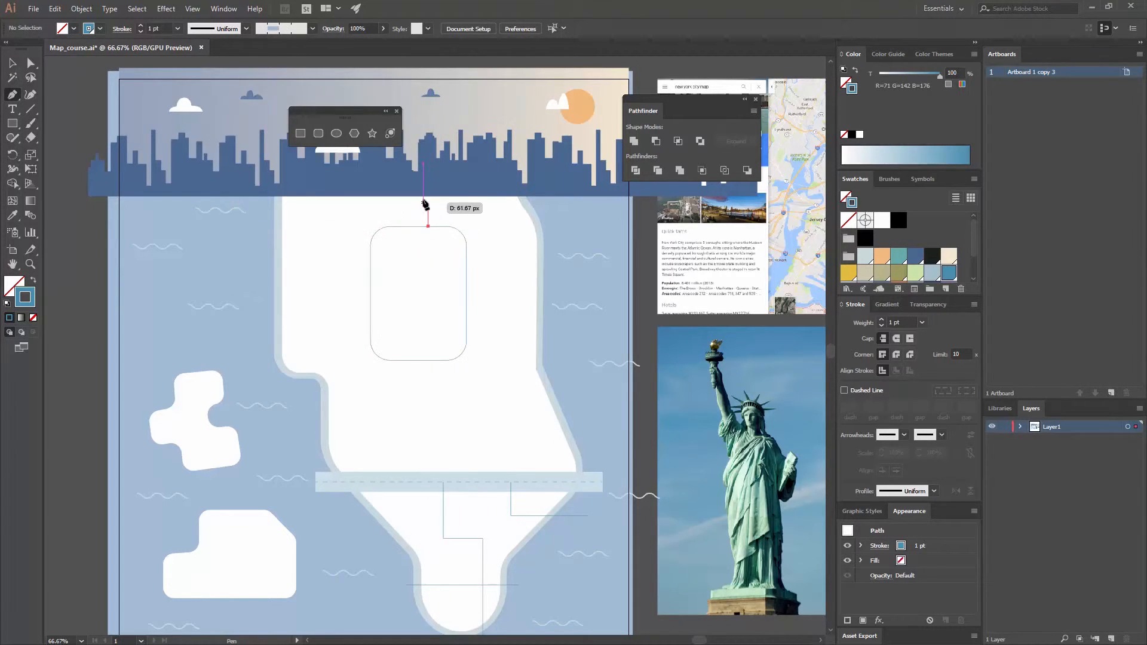
pyautogui.click(428, 197)
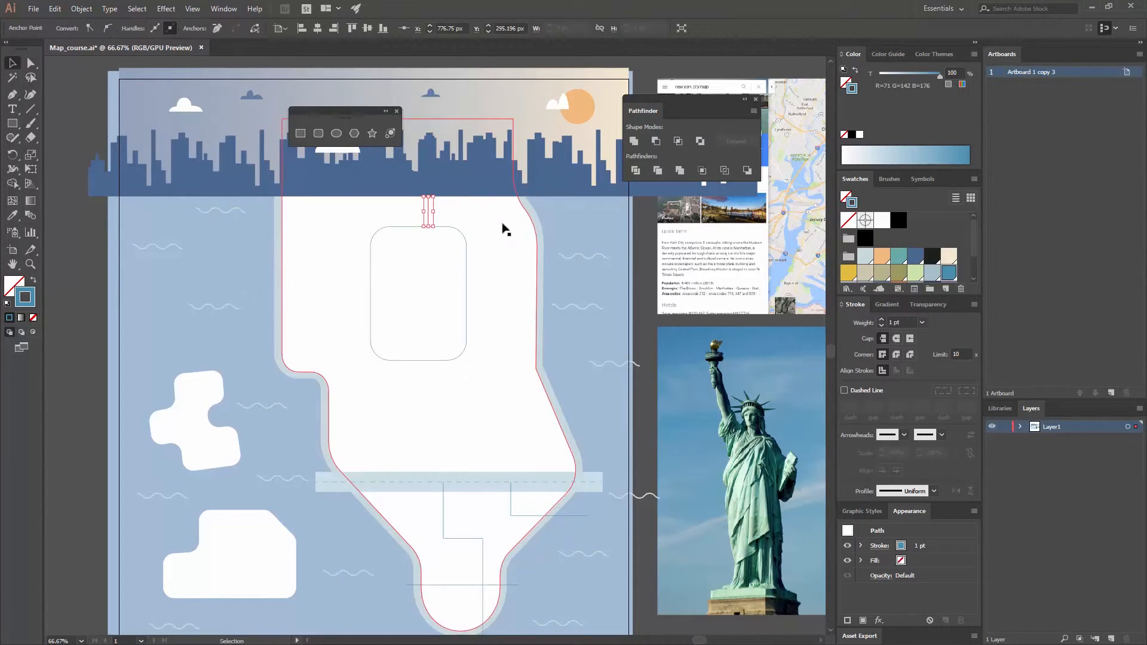
# - Draw a vertical path about 309 px long near the island's eastern shore and a horizontal path running east from the rounded rectangle
pyautogui.press('p')
pyautogui.click(523, 183)
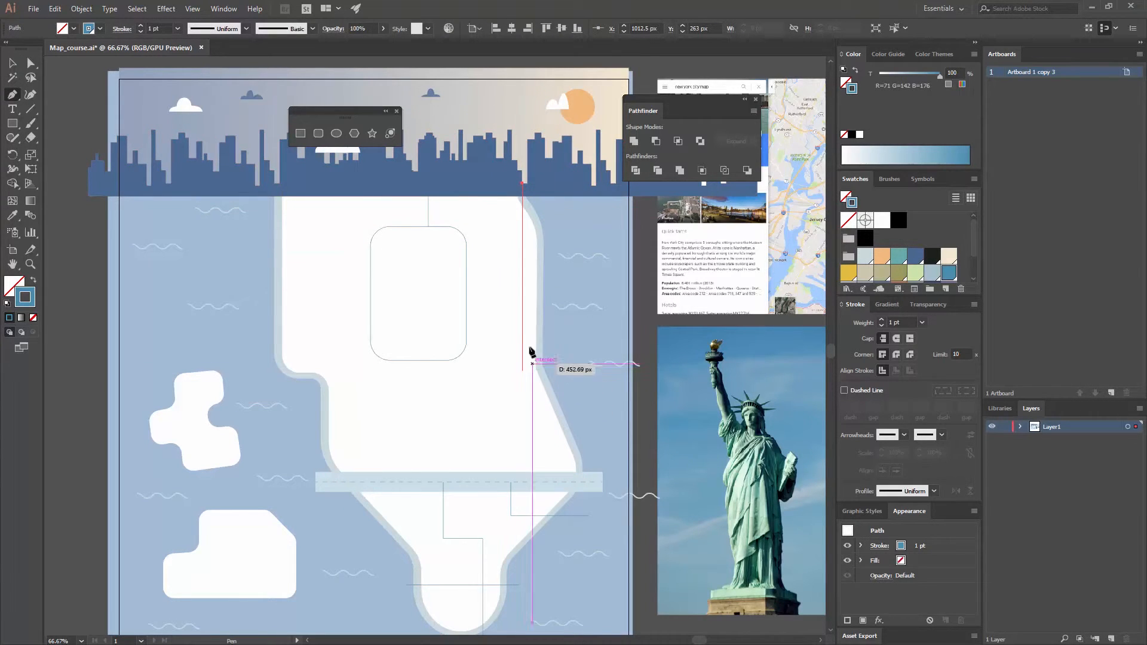
pyautogui.click(523, 306)
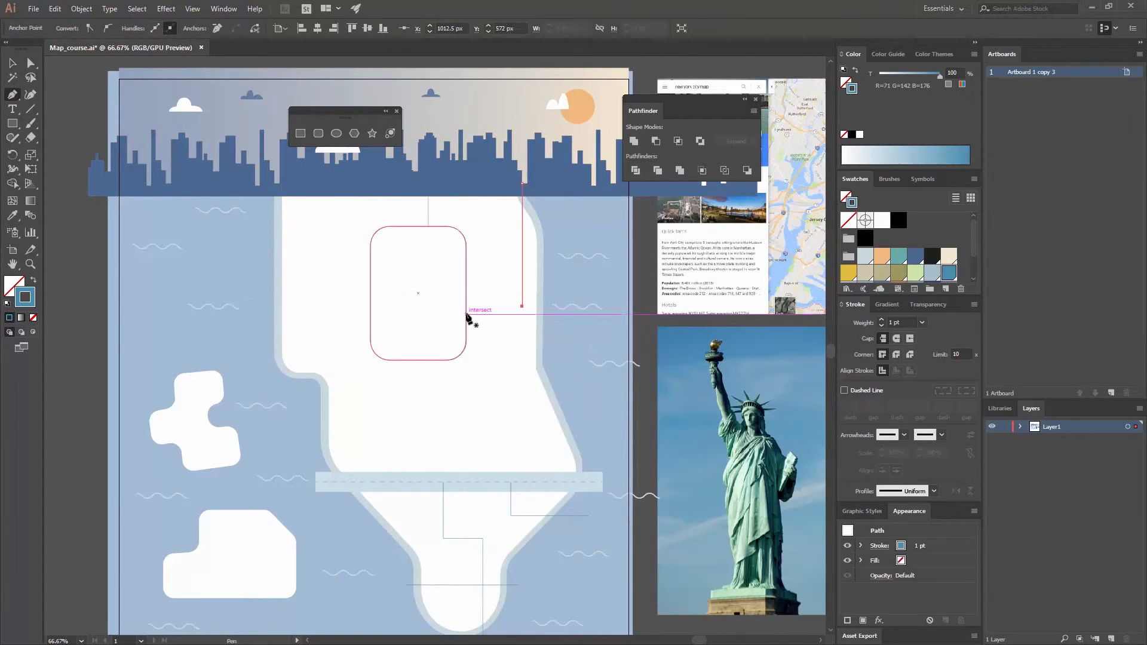
pyautogui.click(467, 317)
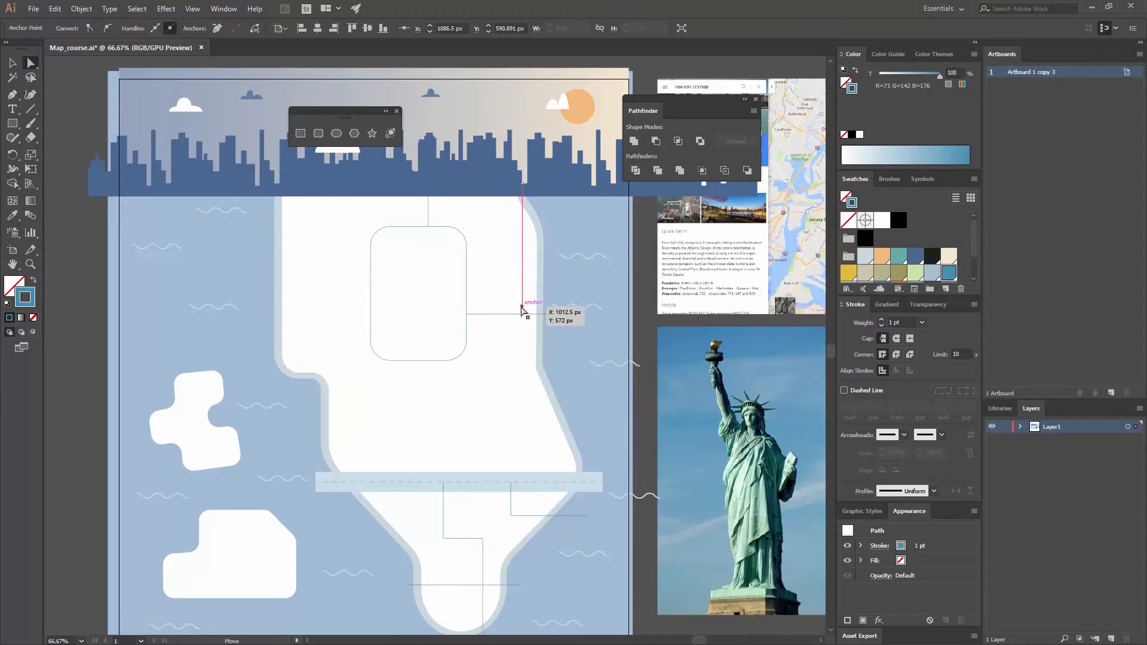
# - Extend the eastern vertical path down to the horizontal path and draw a stepped path from there to the long cross road
pyautogui.moveTo(522, 309); pyautogui.dragTo(525, 318)
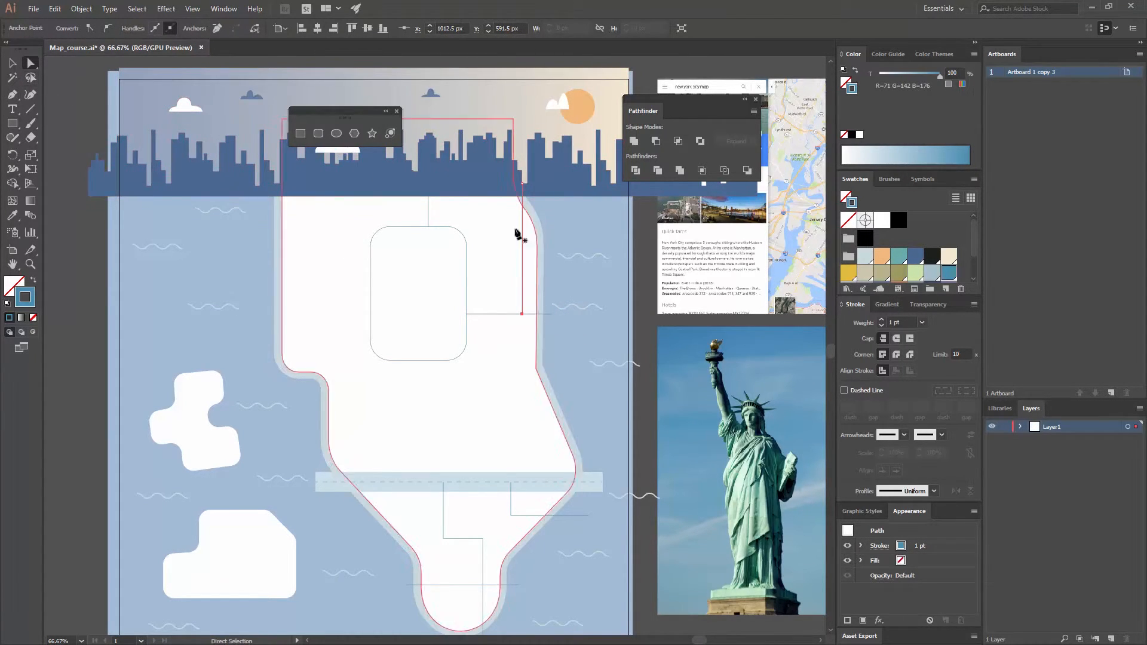
pyautogui.press('p')
pyautogui.click(508, 314)
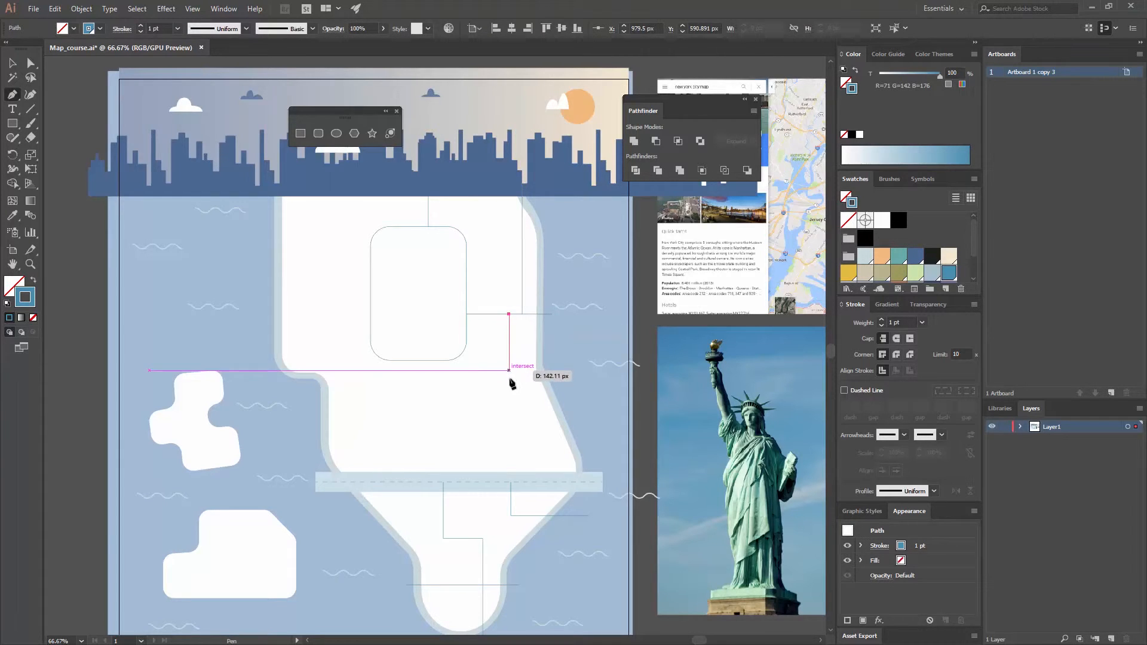
pyautogui.click(510, 390)
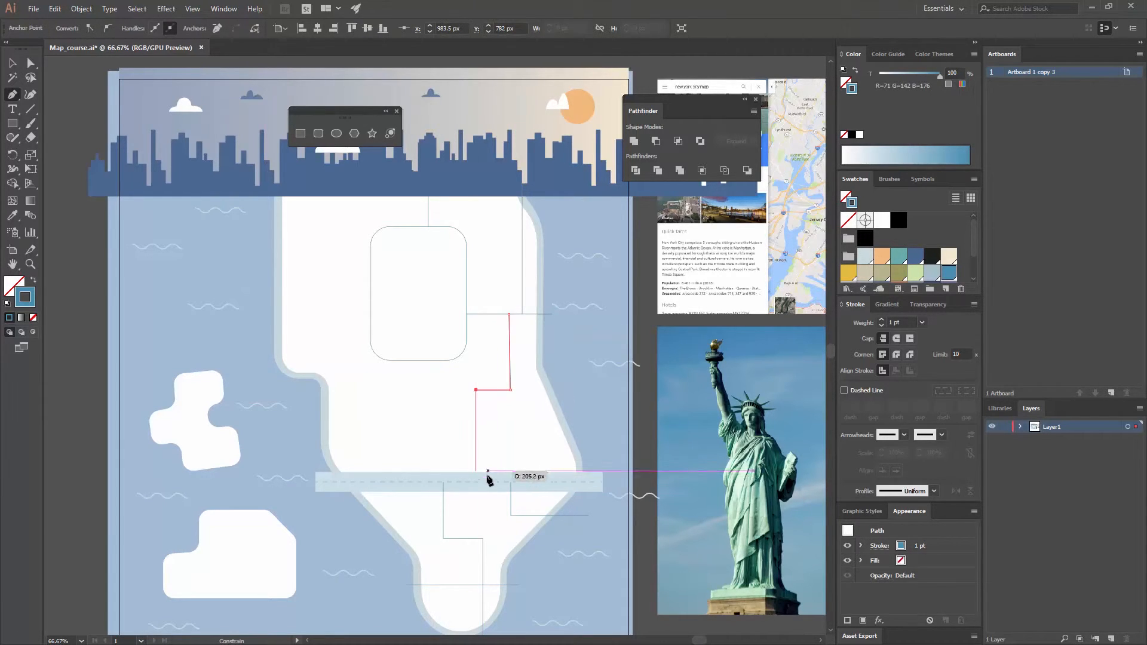
pyautogui.keyDown('shift'); pyautogui.click(486, 475); pyautogui.keyUp('shift')
pyautogui.press('v')
pyautogui.click(83, 314)
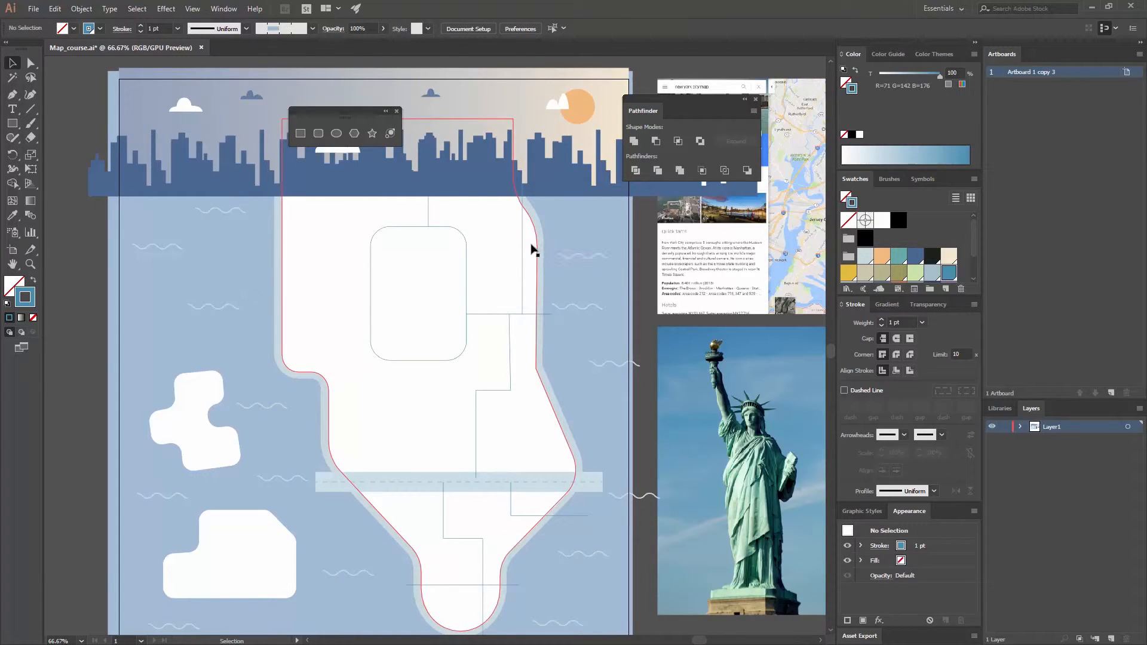
# - Select all similar road paths, apply the roads pattern brush to them and deselect
pyautogui.click(524, 246)
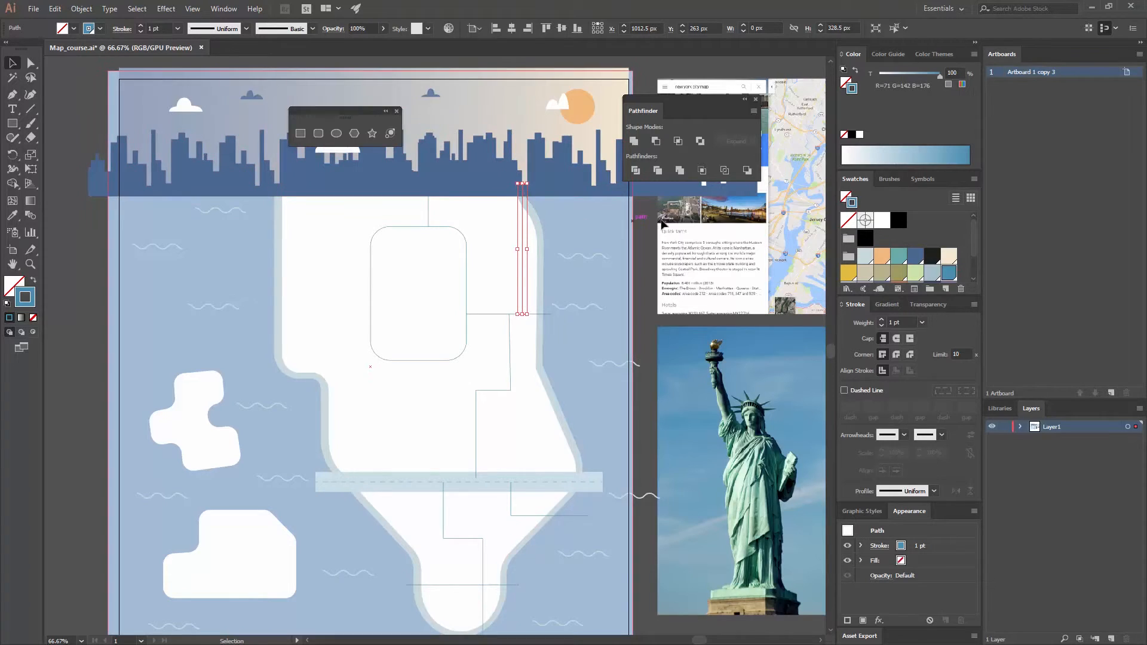
pyautogui.click(895, 28)
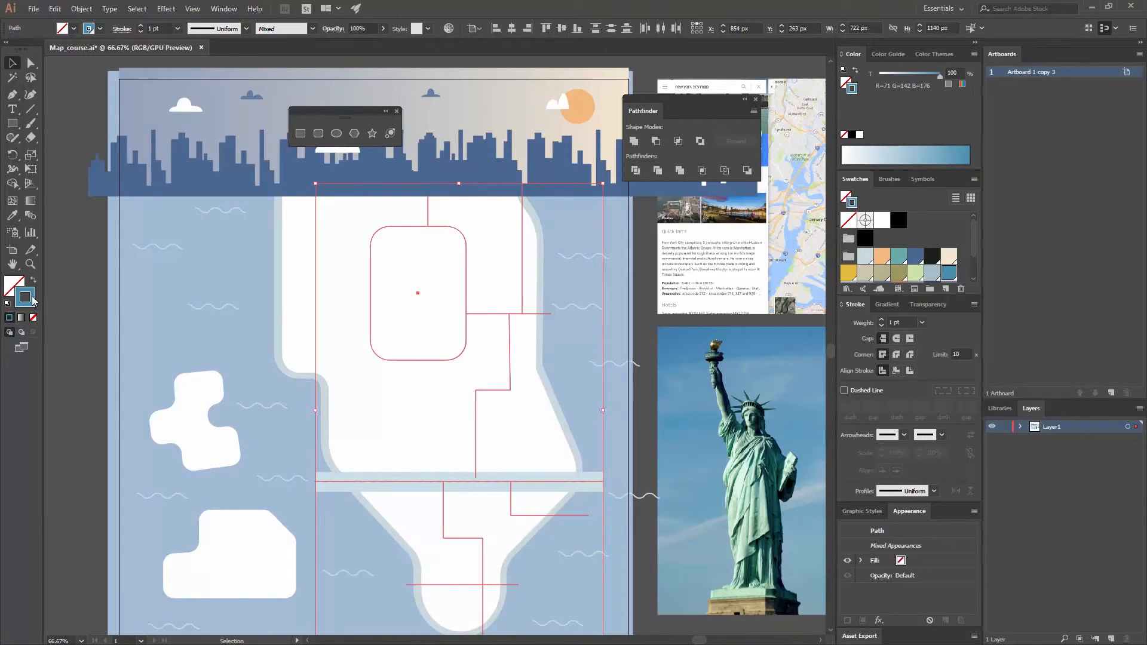
pyautogui.click(890, 179)
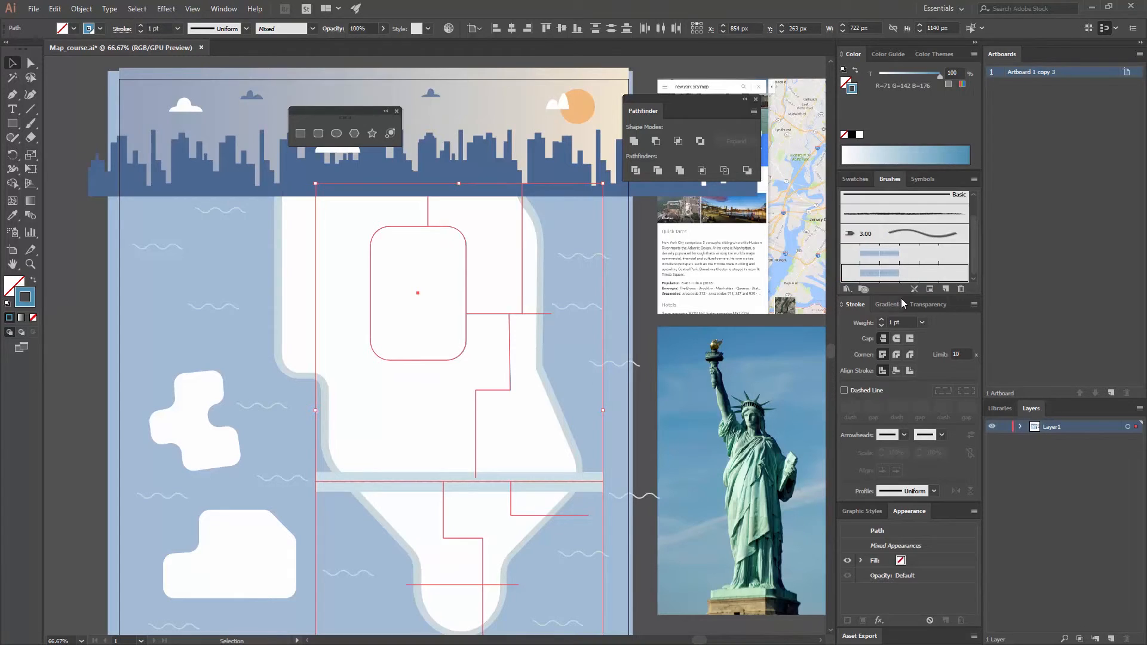
pyautogui.click(897, 273)
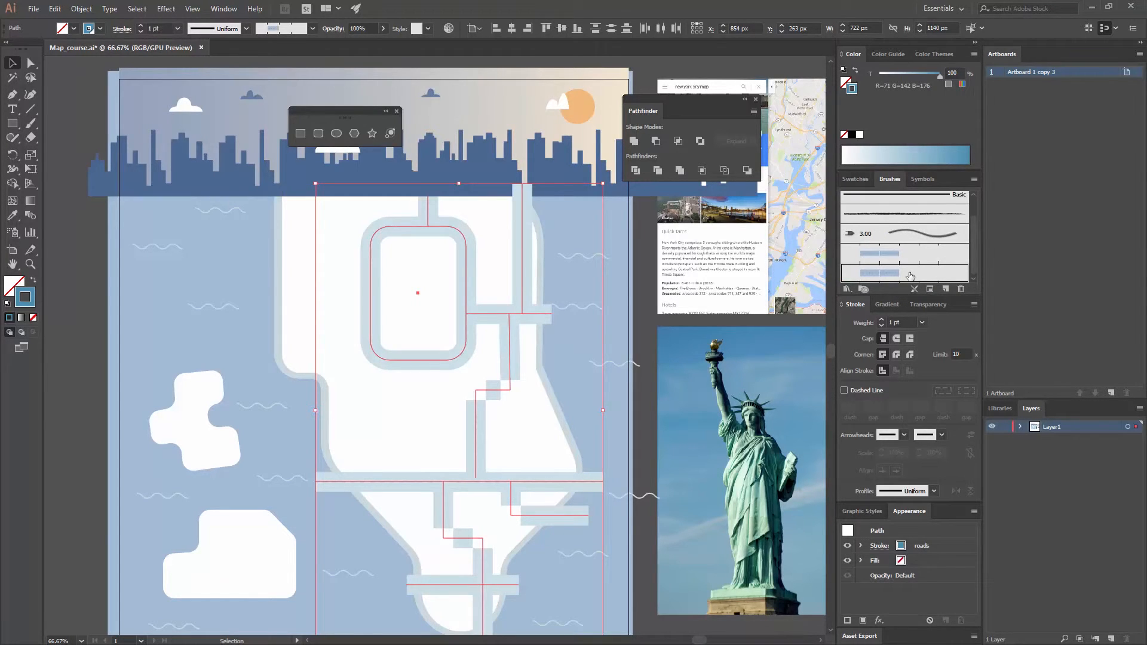
pyautogui.click(855, 180)
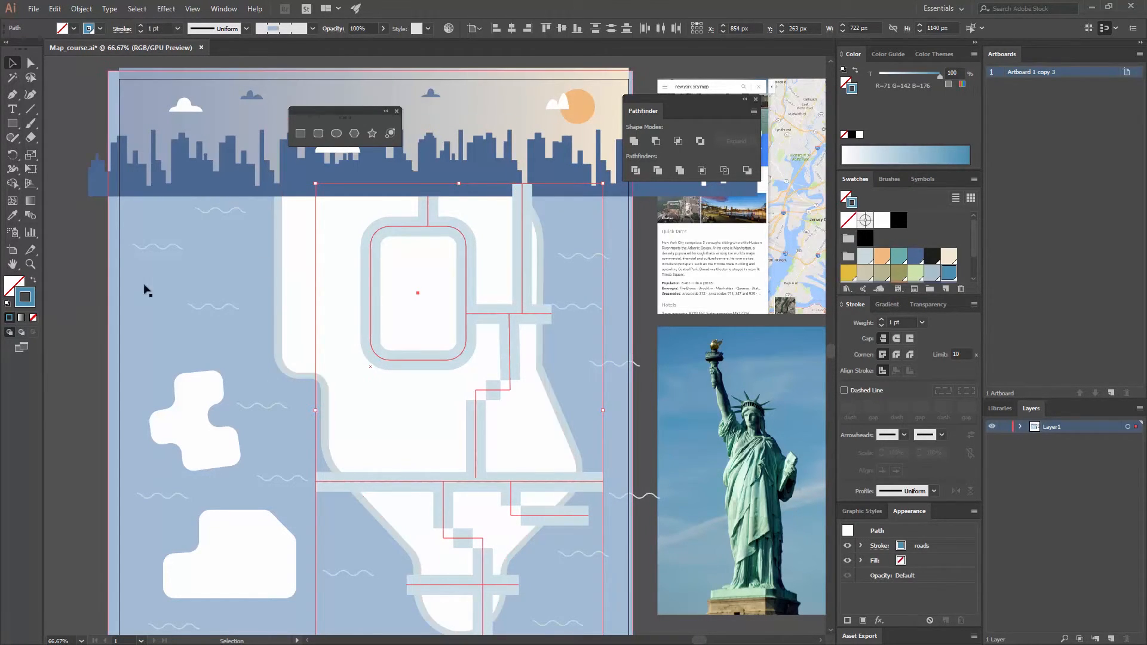
pyautogui.moveTo(88, 293); pyautogui.dragTo(106, 238)
pyautogui.click(97, 266)
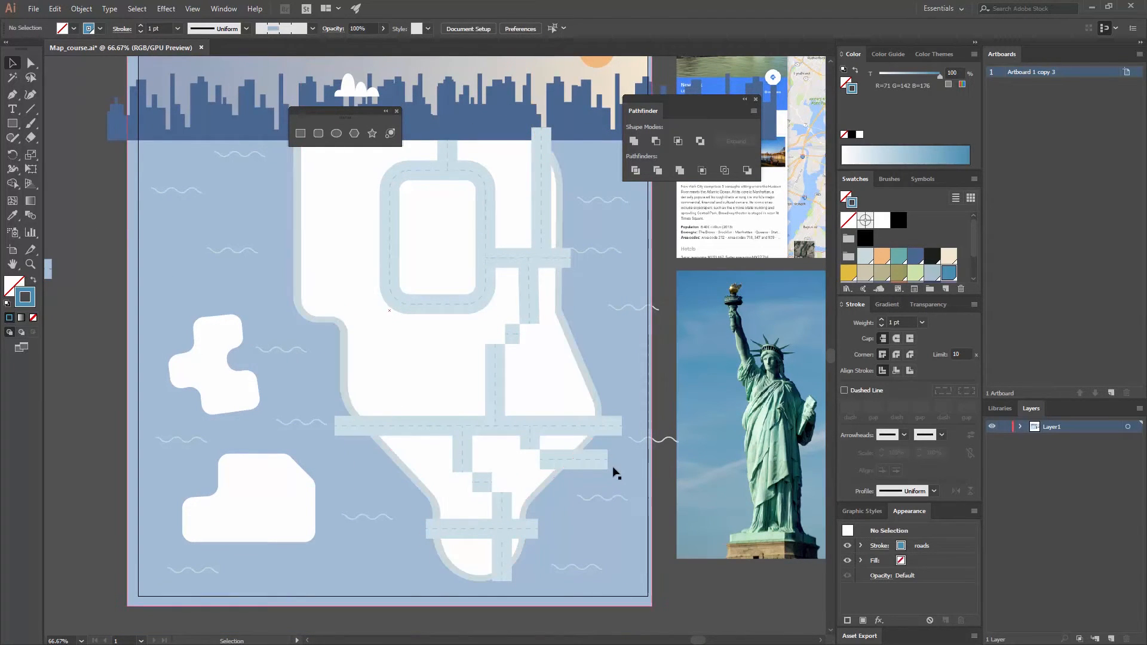
# - Round the corner of the L-shaped road below the long cross road near the eastern shore
pyautogui.click(542, 459)
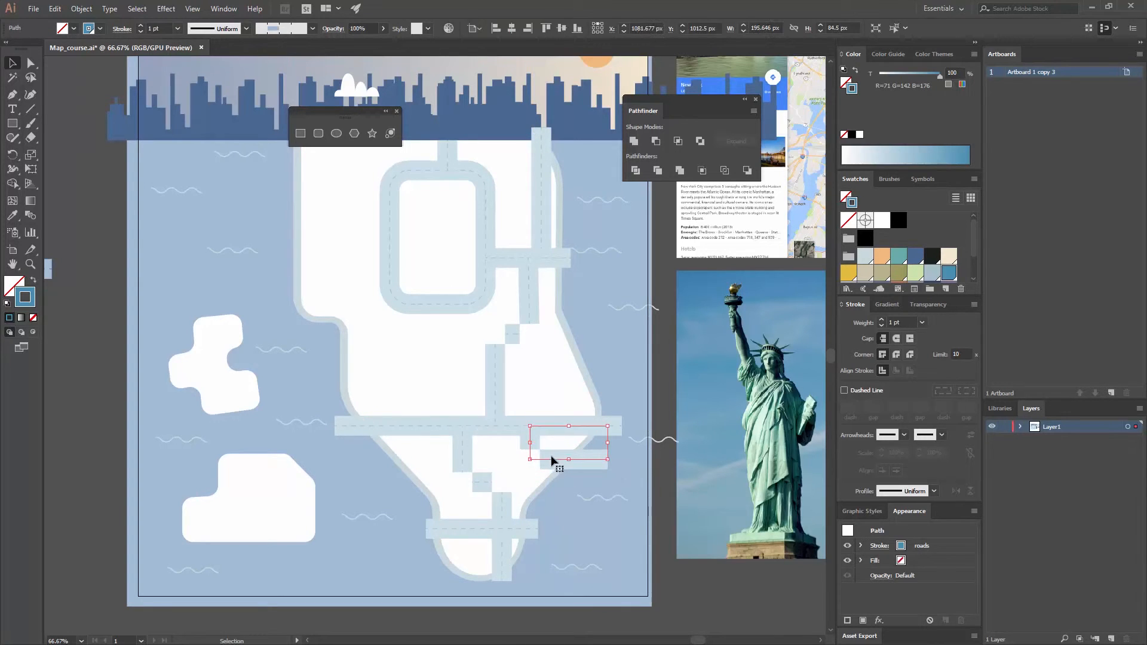
pyautogui.press('a')
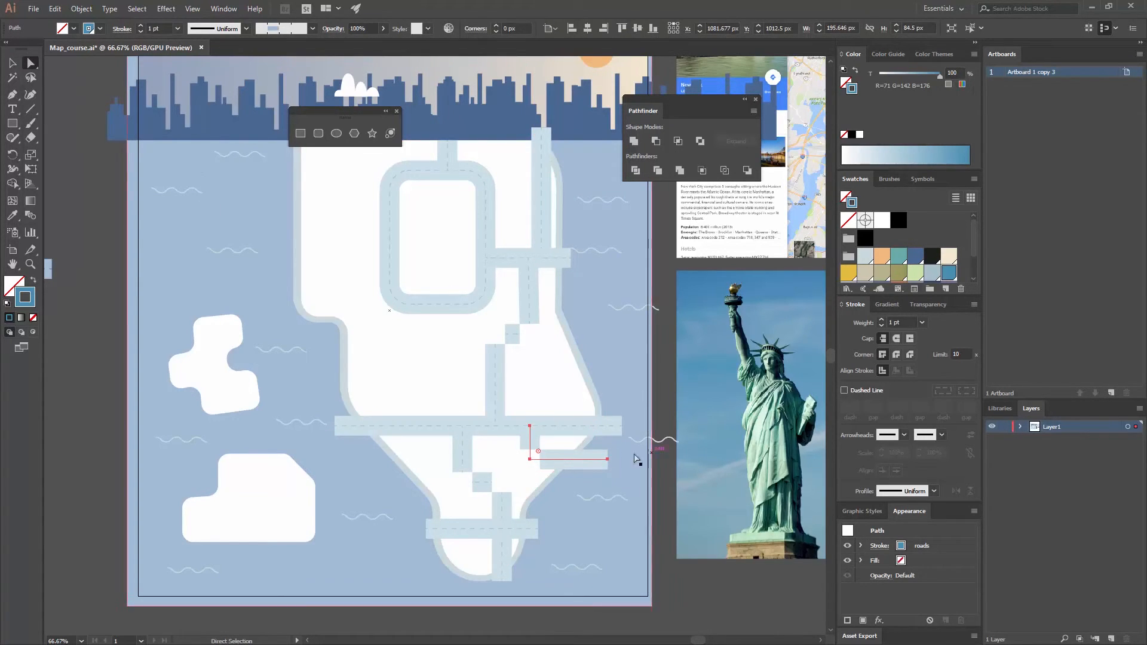
pyautogui.moveTo(539, 451); pyautogui.dragTo(555, 450)
# - Round the two corners of the stepped road running down to the island's southern tip
pyautogui.click(464, 475)
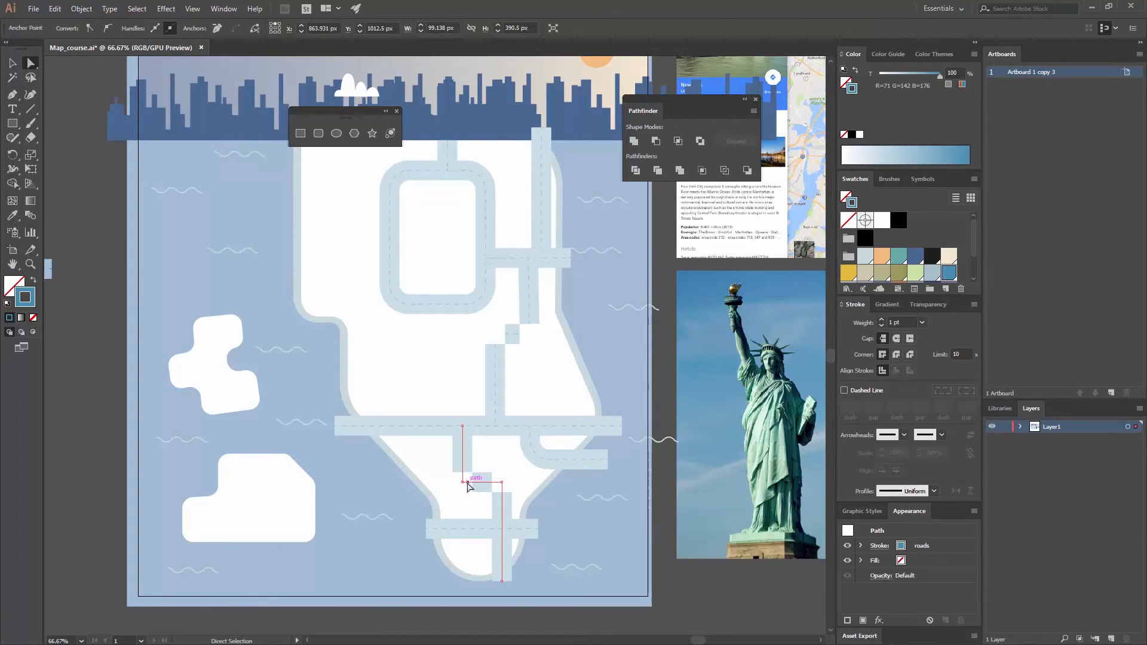
pyautogui.click(464, 481)
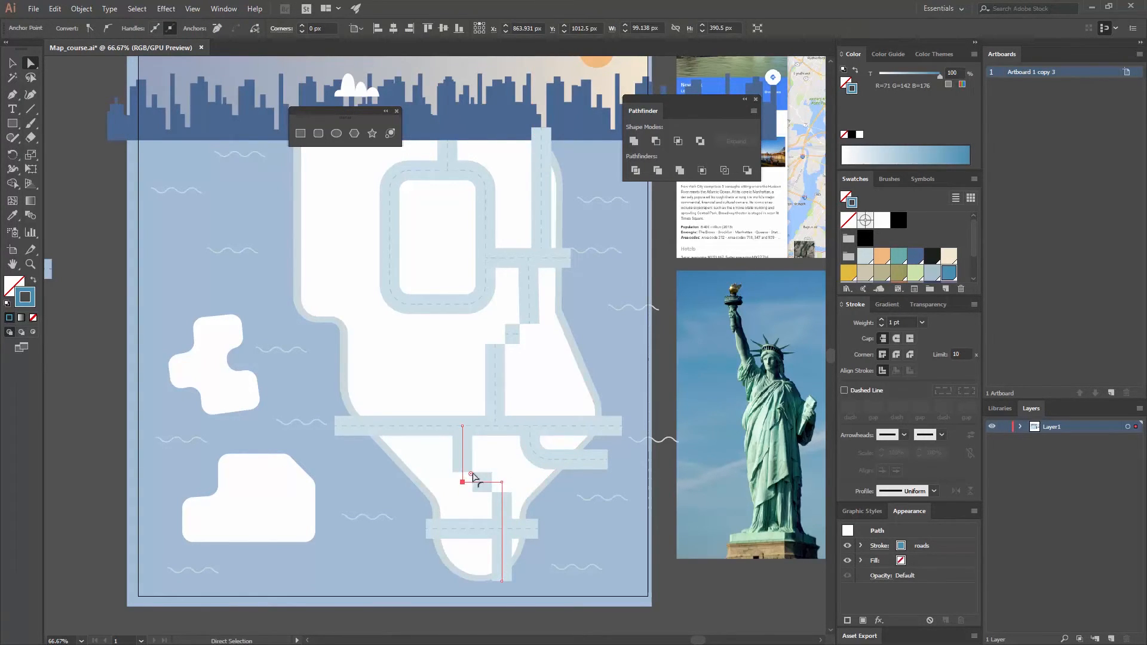
pyautogui.moveTo(467, 477); pyautogui.dragTo(479, 501)
pyautogui.hotkey('ctrl', 'z')
# - Round both corners of the stepped road between the upper horizontal road and the long cross road, and deselect it
pyautogui.click(503, 334)
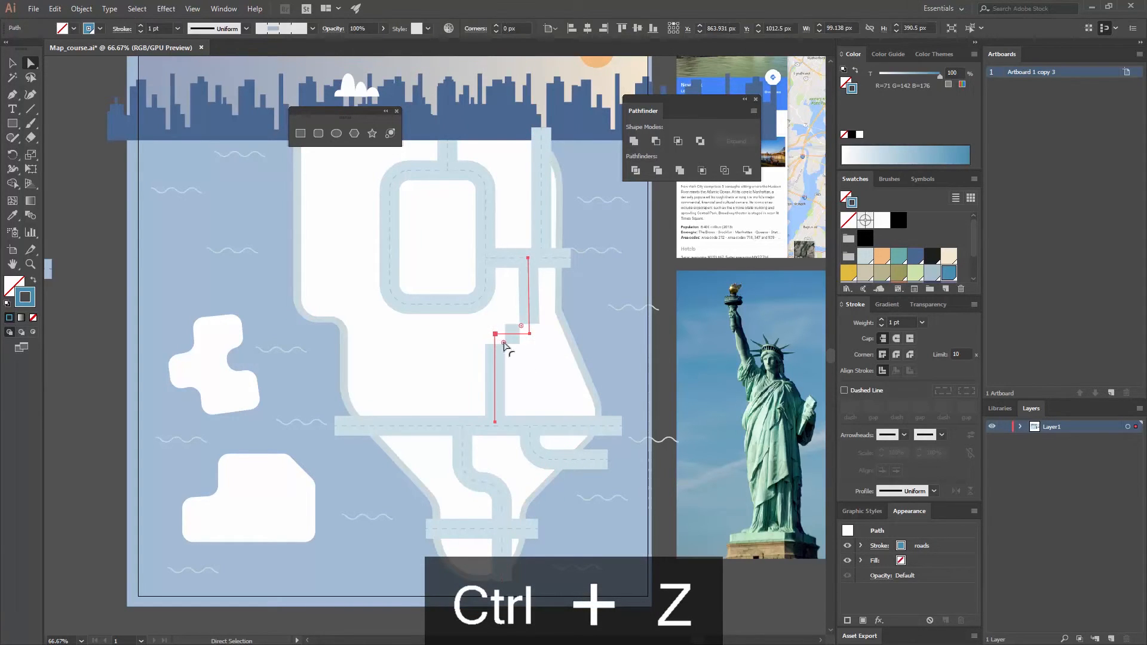
pyautogui.click(495, 333)
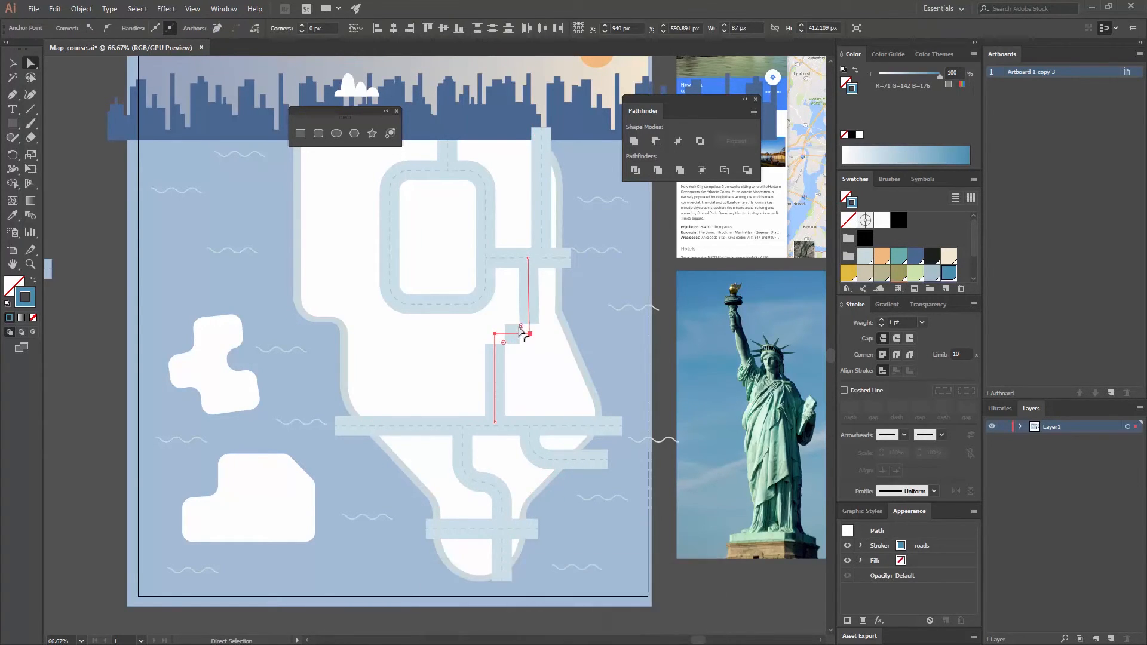
pyautogui.moveTo(503, 342); pyautogui.dragTo(493, 315)
pyautogui.press('v')
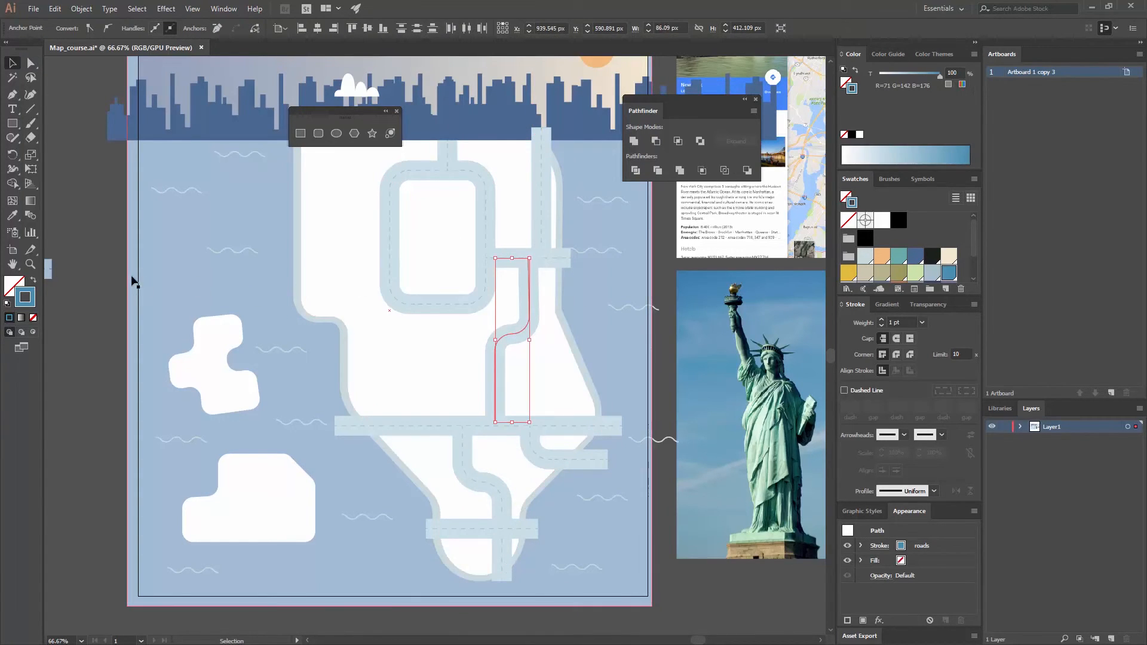
pyautogui.click(133, 281)
# - Centre the short vertical road over the rounded rectangle road and bring the rectangle to the front
pyautogui.moveTo(446, 159); pyautogui.dragTo(436, 159)
pyautogui.click(480, 214)
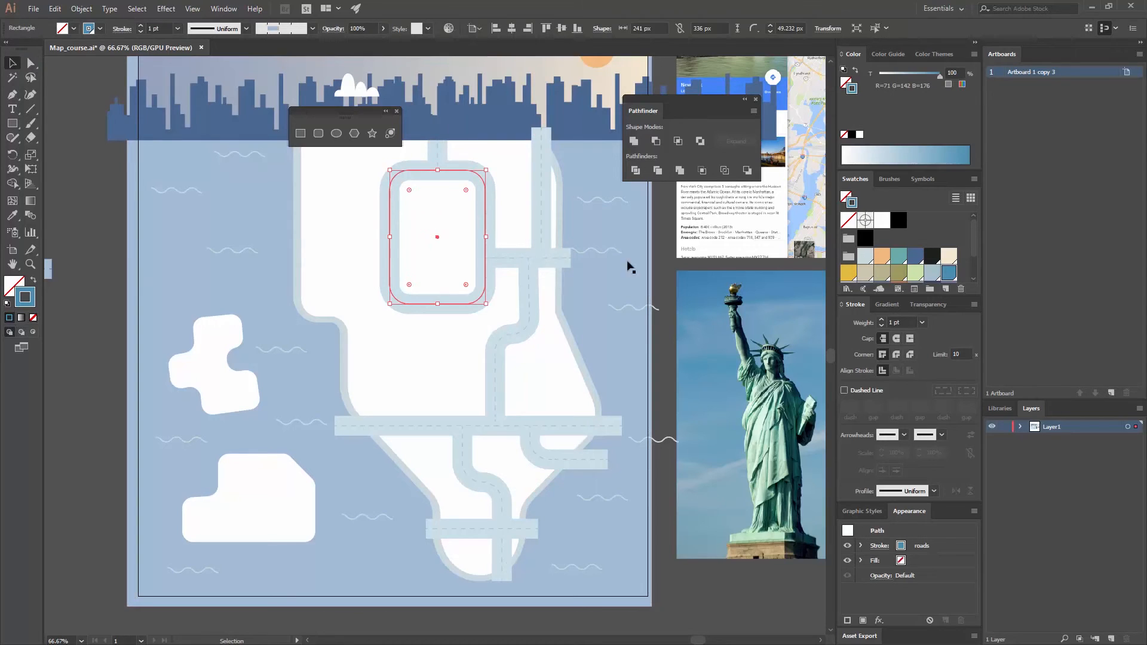
pyautogui.keyDown('shift'); pyautogui.click(440, 226); pyautogui.keyUp('shift')
pyautogui.rightClick(496, 225)
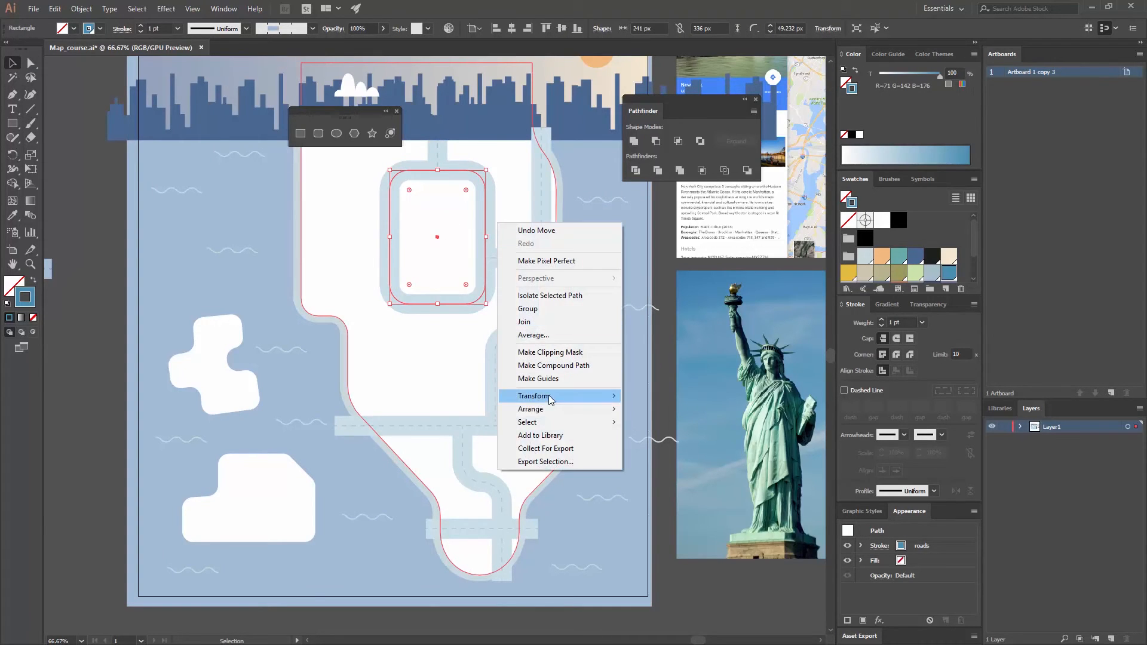
pyautogui.moveTo(547, 409)
pyautogui.click(460, 409)
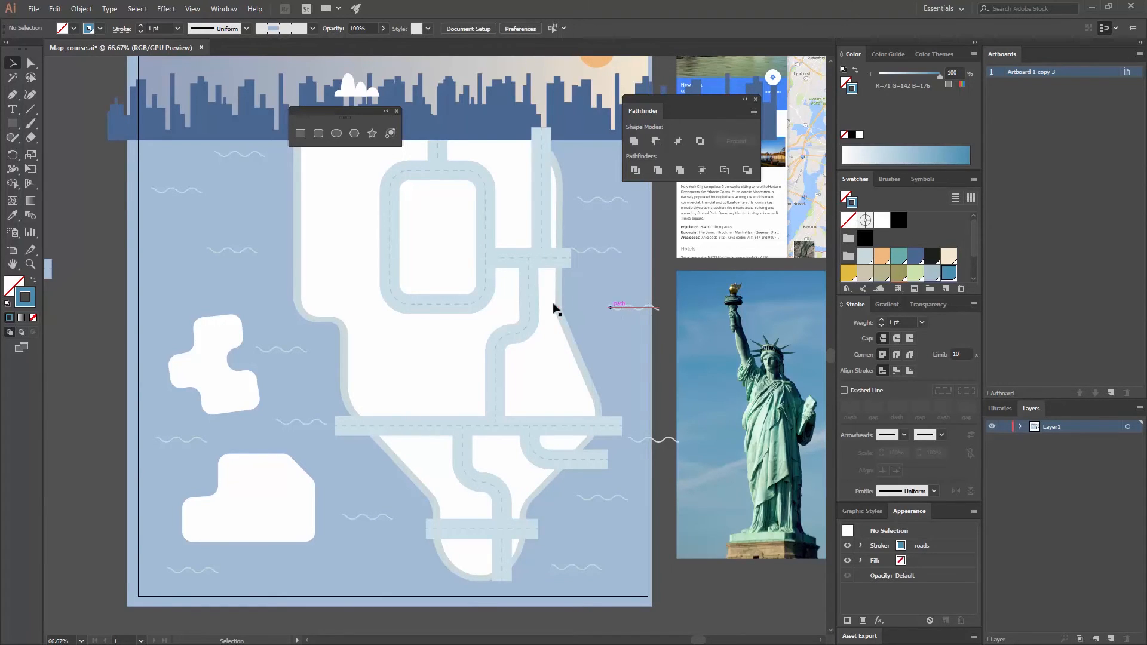
# - Bring the upper horizontal road and the rounded rectangle road to the front together and deselect them
pyautogui.click(555, 262)
pyautogui.rightClick(484, 216)
pyautogui.moveTo(545, 396)
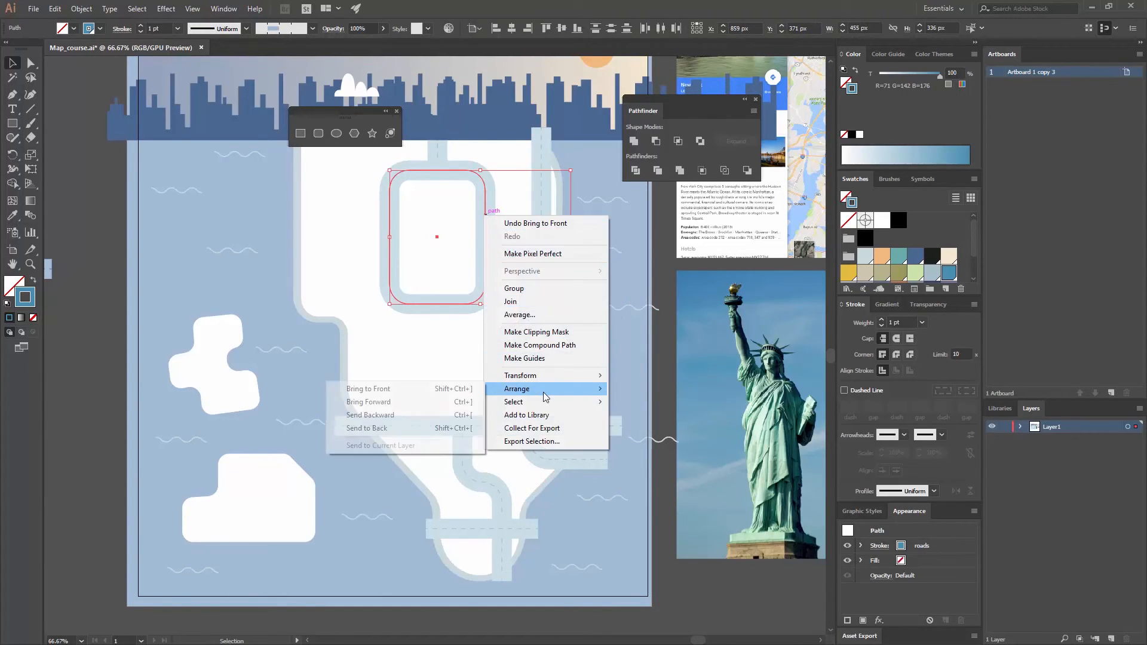
pyautogui.click(368, 388)
pyautogui.hotkey('ctrl', 'shift', 'a')
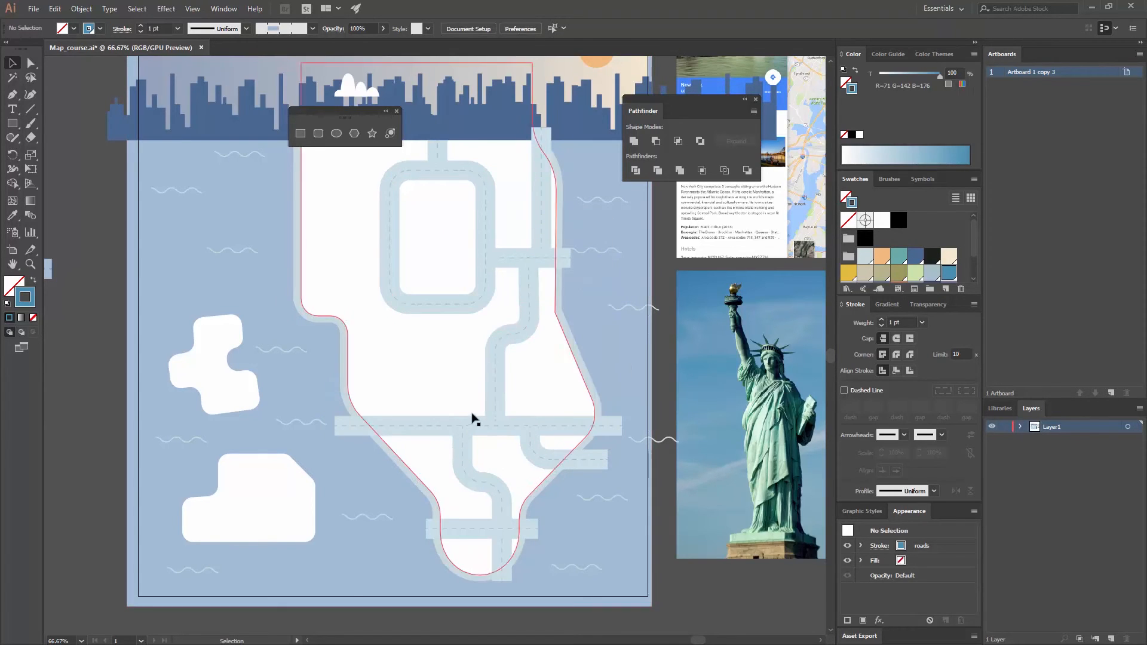
# - Bring the long horizontal cross road to the front and deselect it
pyautogui.click(538, 426)
pyautogui.rightClick(542, 437)
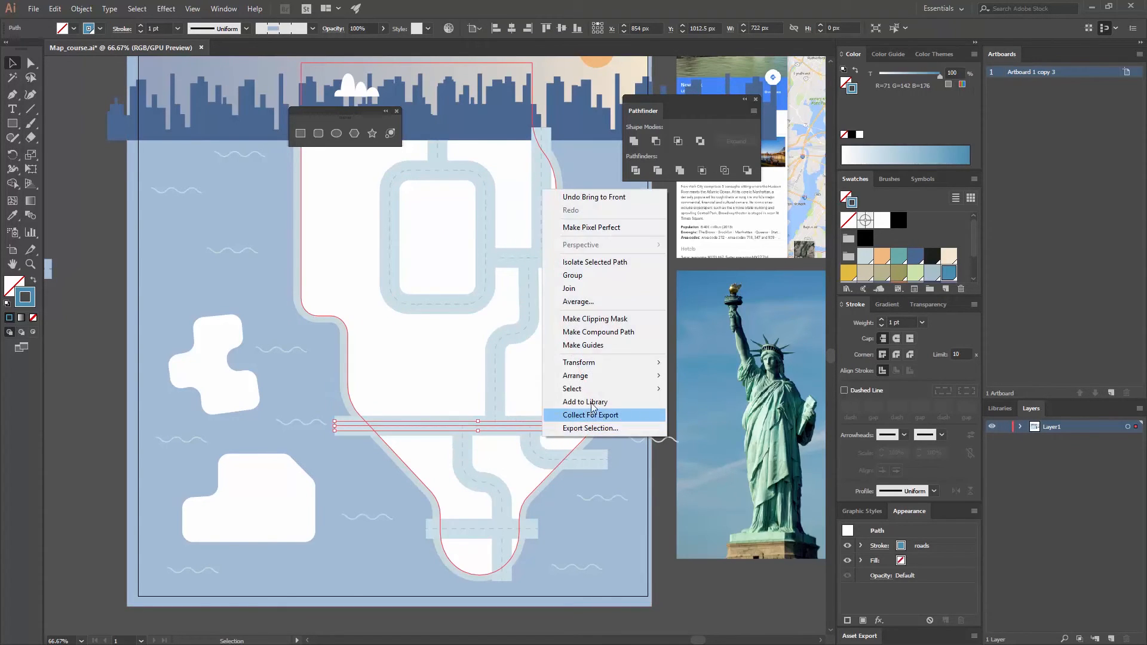
pyautogui.moveTo(598, 375)
pyautogui.click(475, 374)
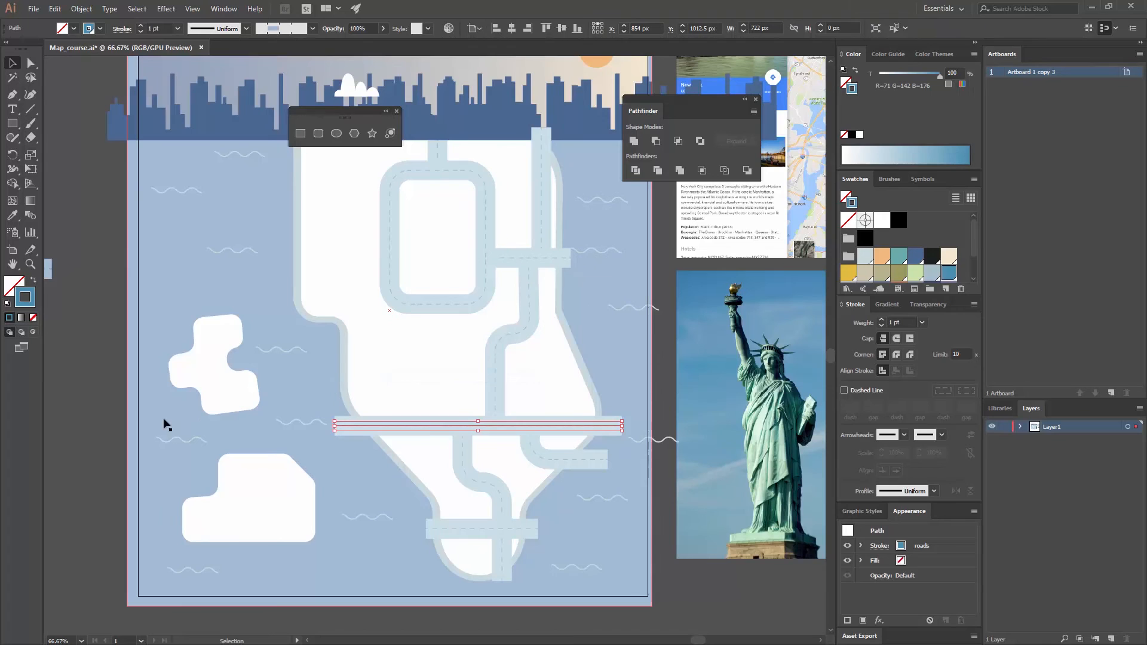
pyautogui.click(91, 396)
# - Select all the road paths, set their stroke weight to 0.75 pt and deselect them
pyautogui.moveTo(686, 357); pyautogui.dragTo(701, 371)
pyautogui.click(510, 545)
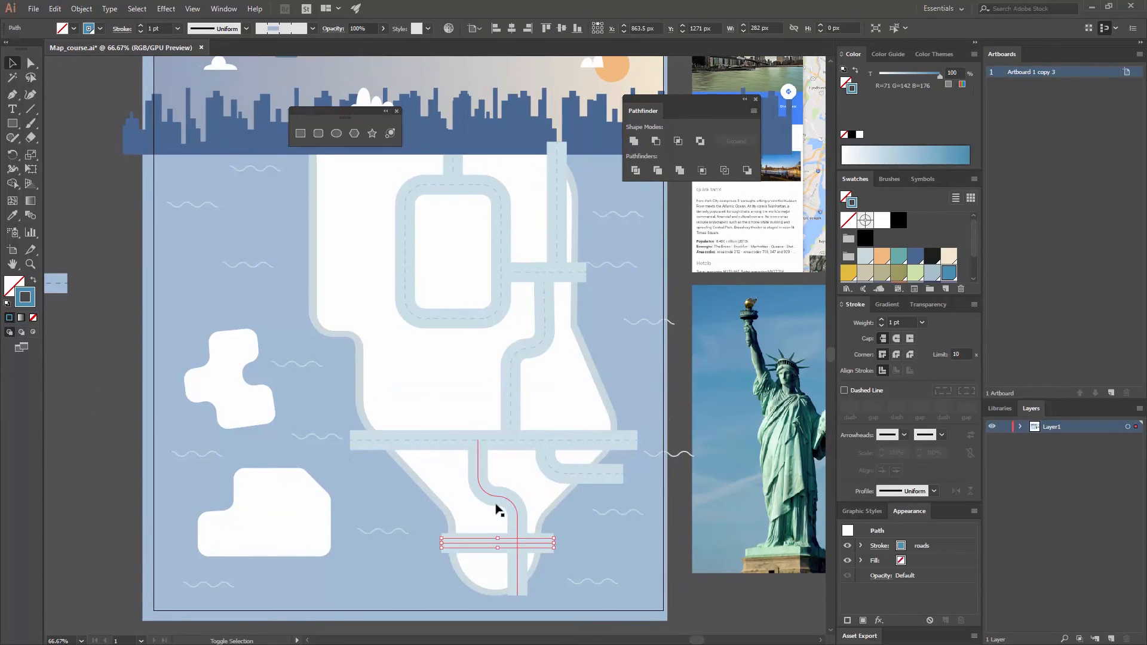
pyautogui.keyDown('shift'); pyautogui.click(499, 508); pyautogui.keyUp('shift')
pyautogui.keyDown('shift'); pyautogui.click(545, 471); pyautogui.keyUp('shift')
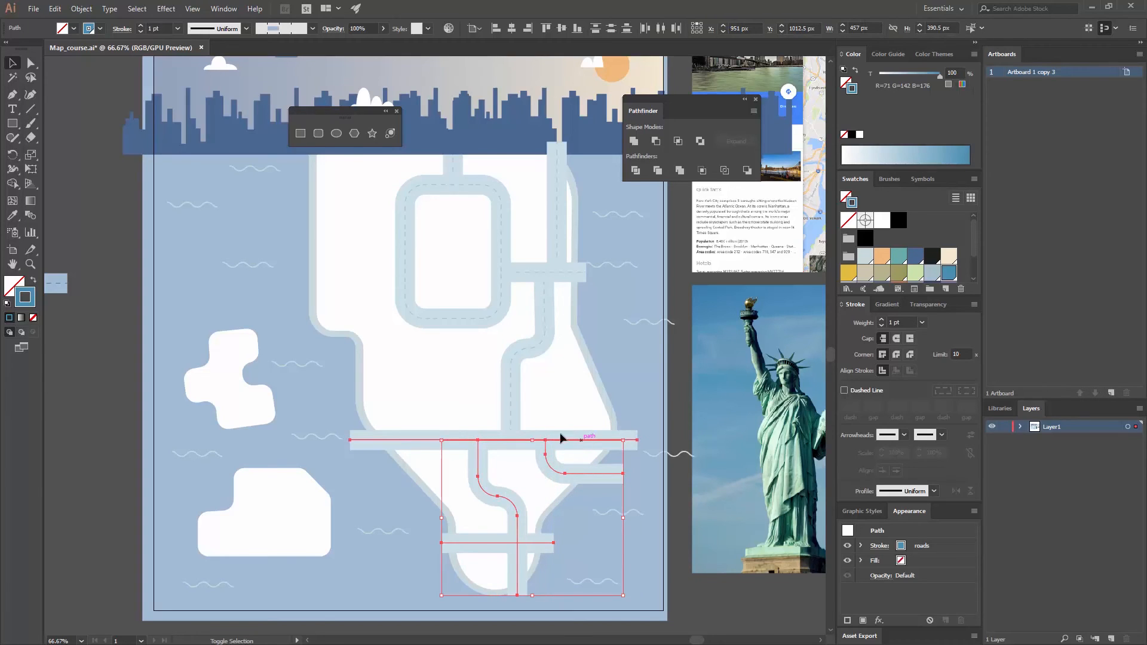
pyautogui.keyDown('shift'); pyautogui.click(561, 436); pyautogui.keyUp('shift')
pyautogui.keyDown('shift'); pyautogui.click(540, 279); pyautogui.keyUp('shift')
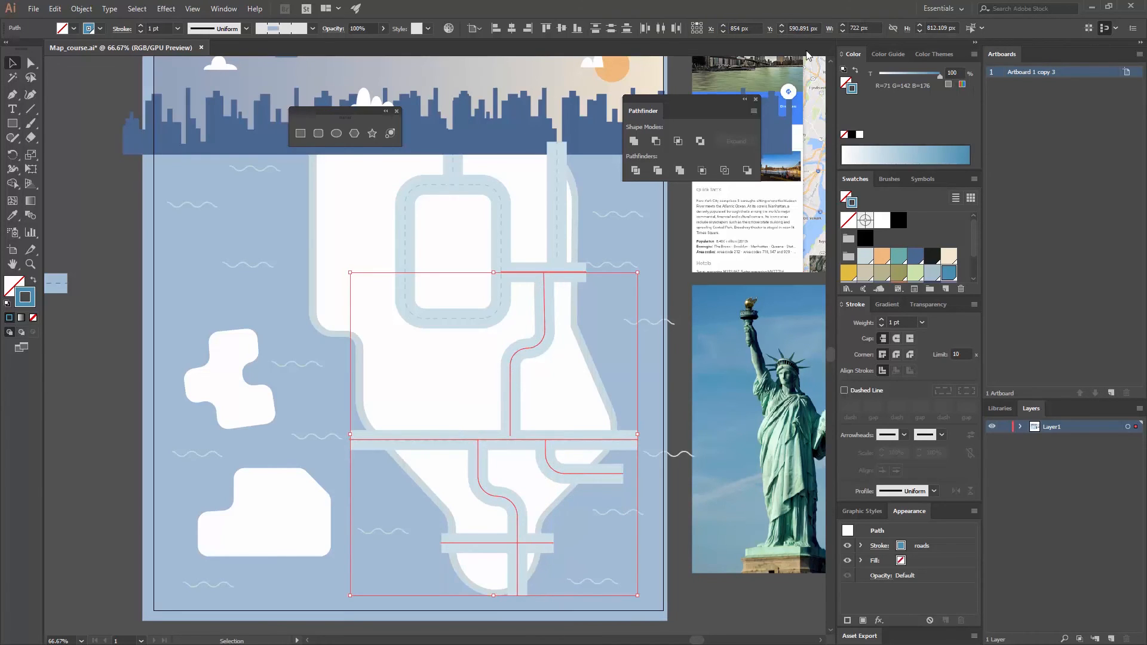
pyautogui.click(970, 28)
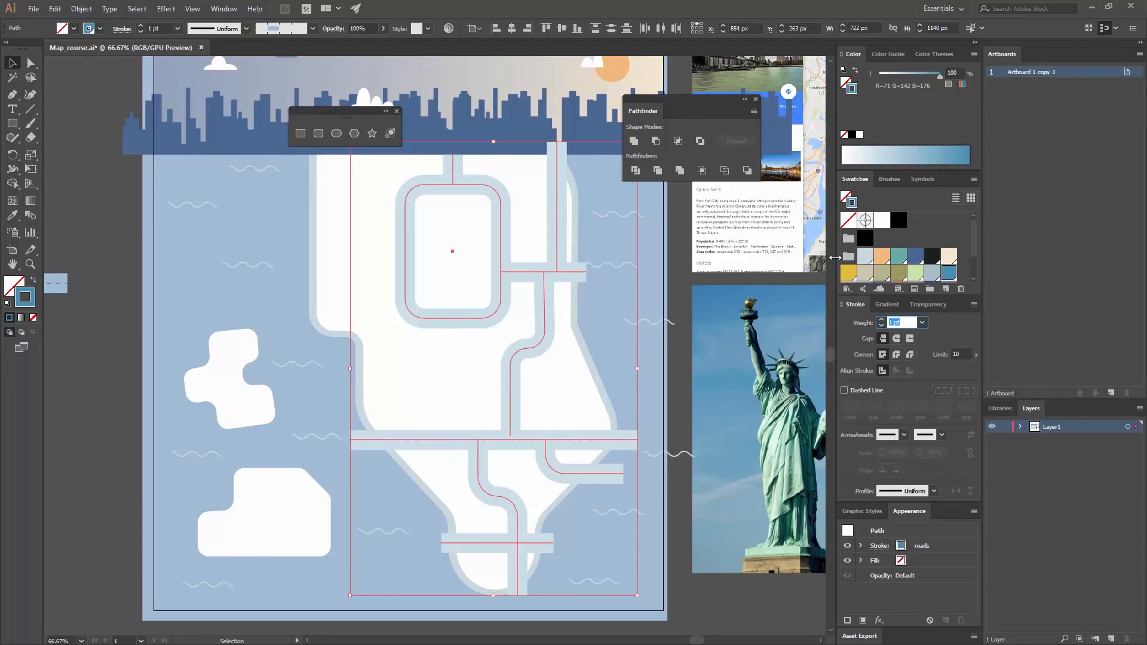
pyautogui.press('Return')
pyautogui.click(682, 296)
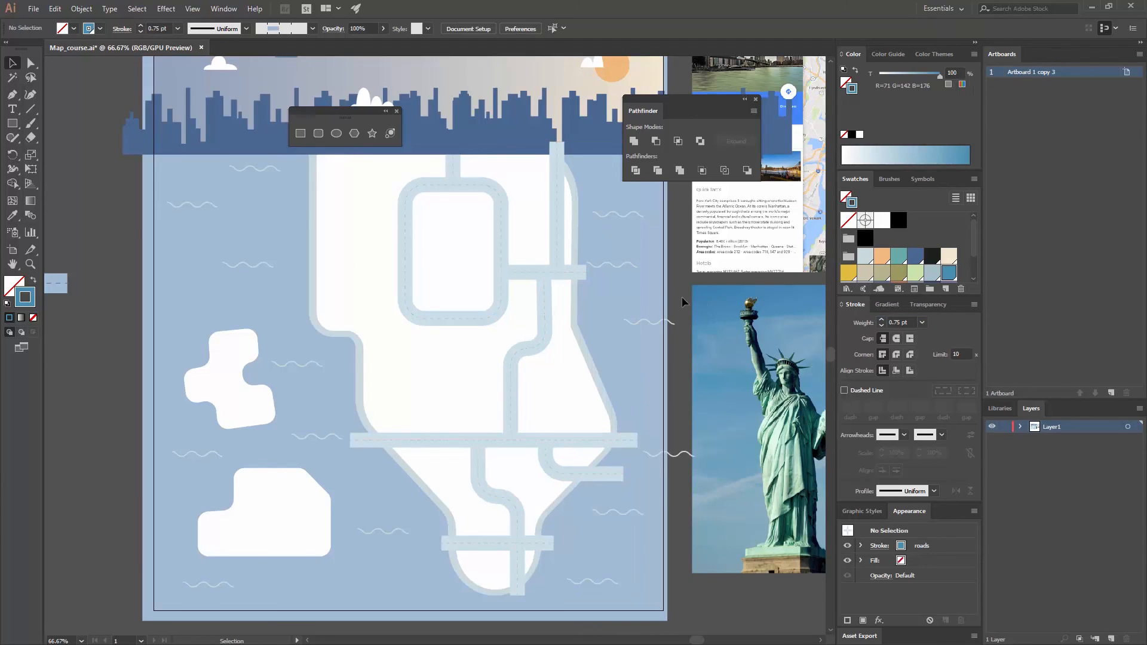